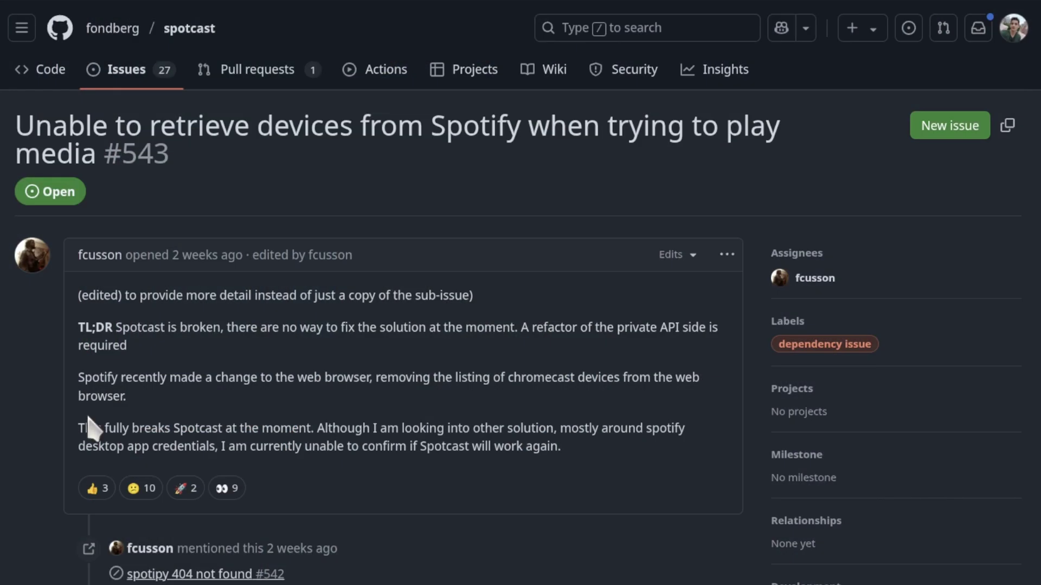
Scroll the homeassistantcomponent_spotifyplus repository page down to its SpotifyPlus README.
scroll(677, 481, "down", 10)
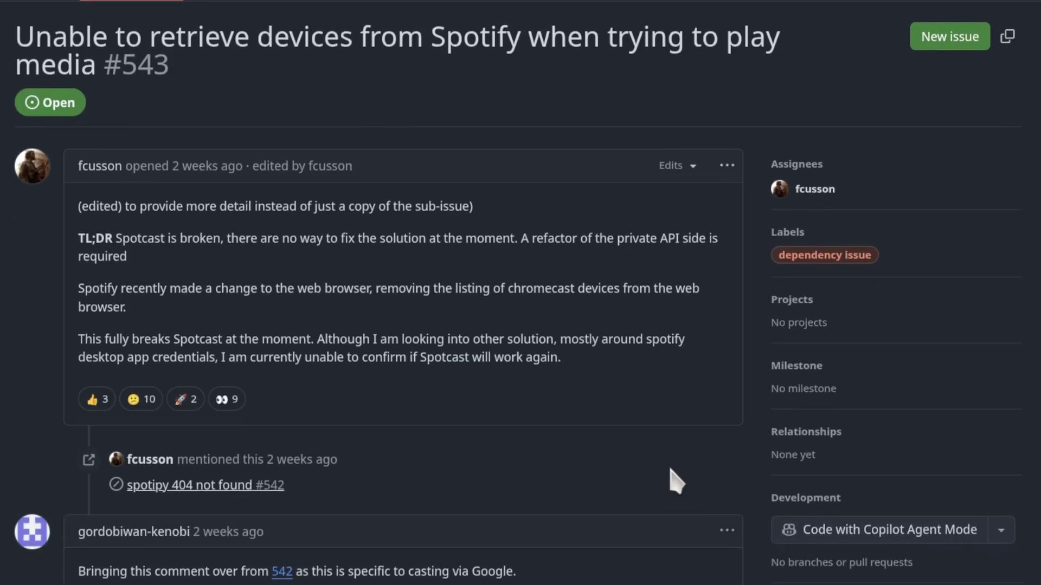
scroll(677, 481, "down", 11)
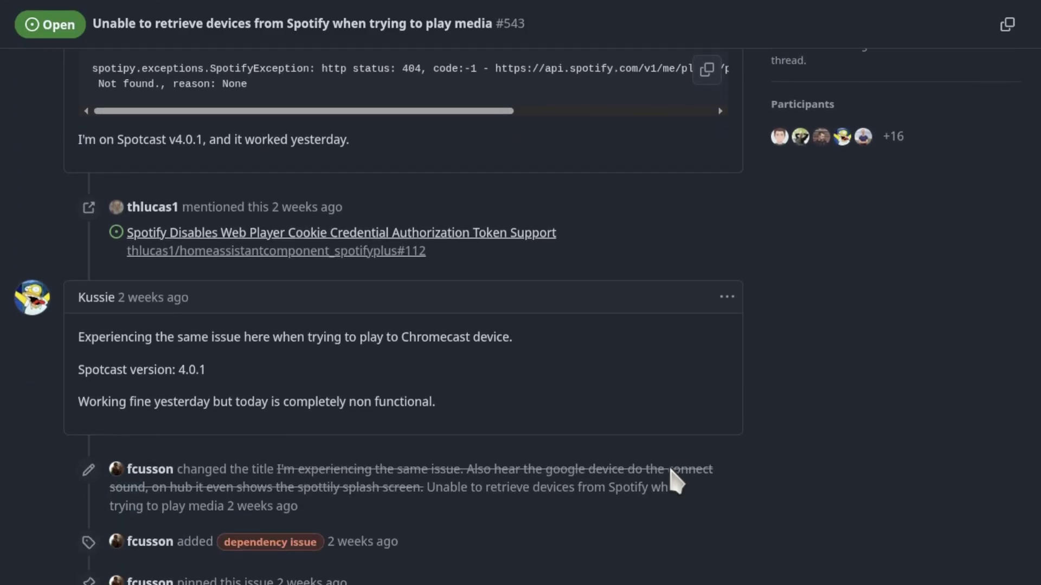
scroll(676, 482, "down", 7)
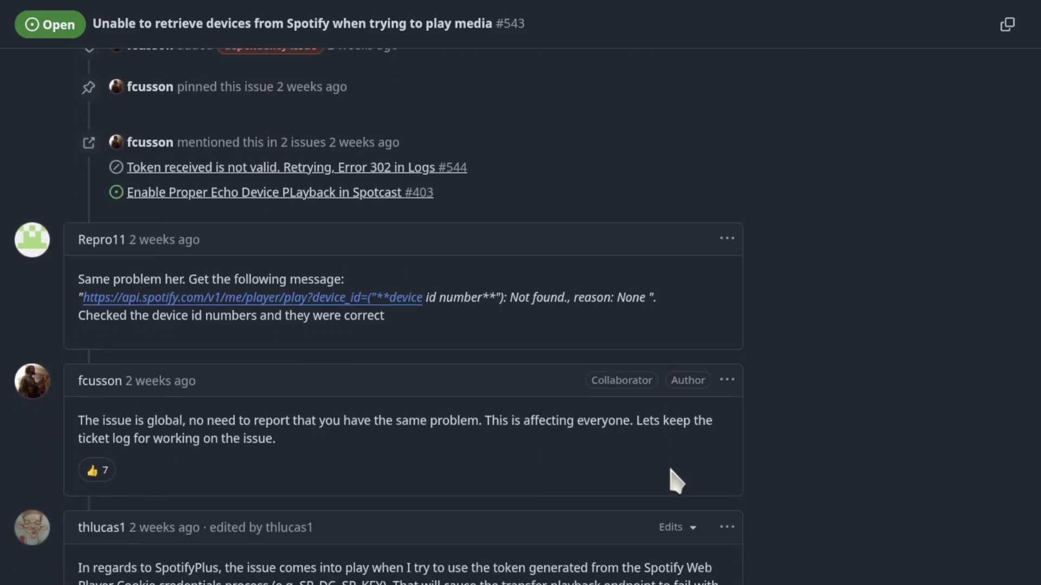
scroll(677, 481, "down", 7)
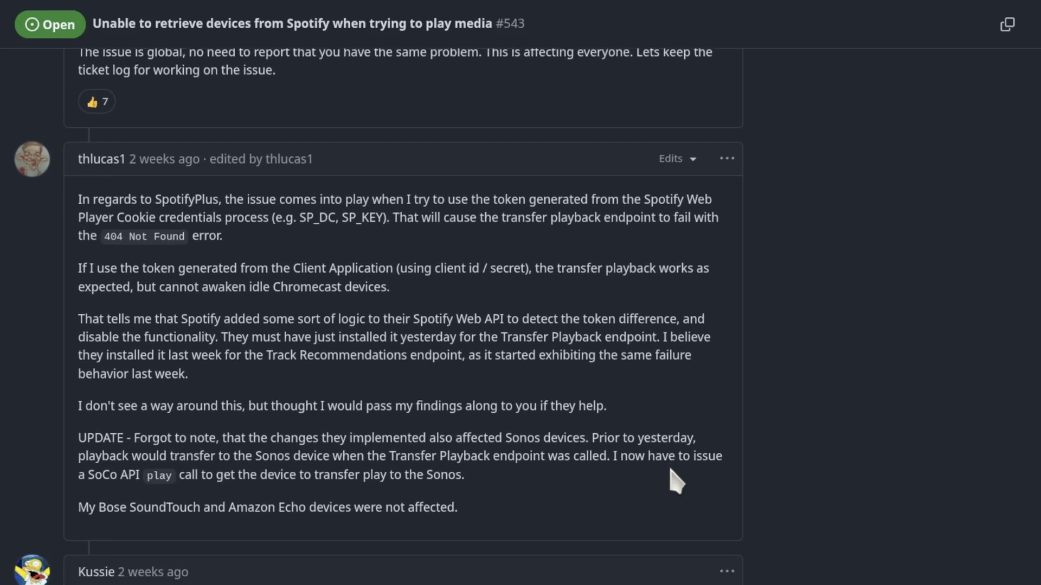
scroll(677, 482, "down", 8)
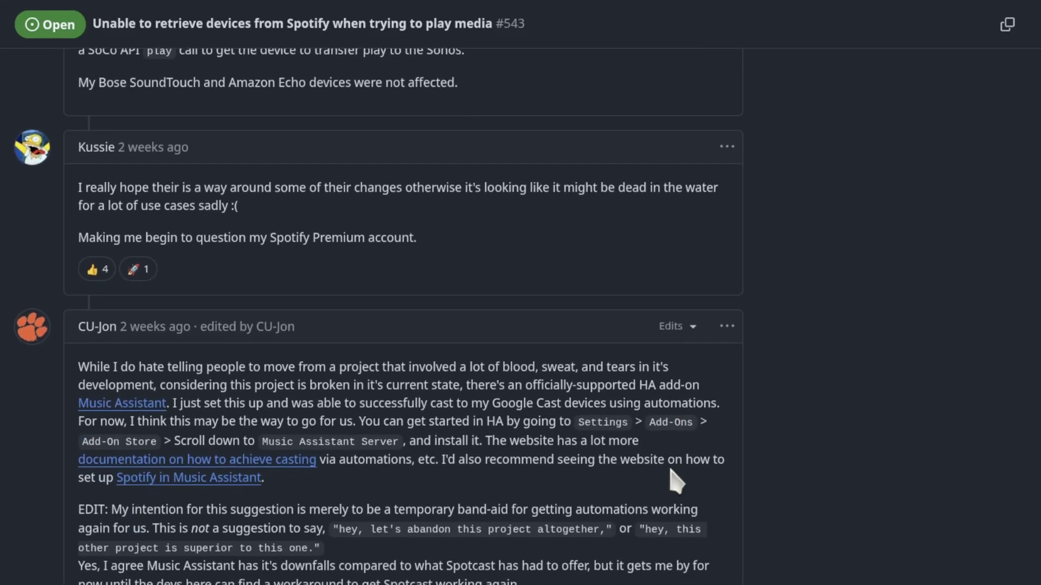
scroll(670, 476, "down", 5)
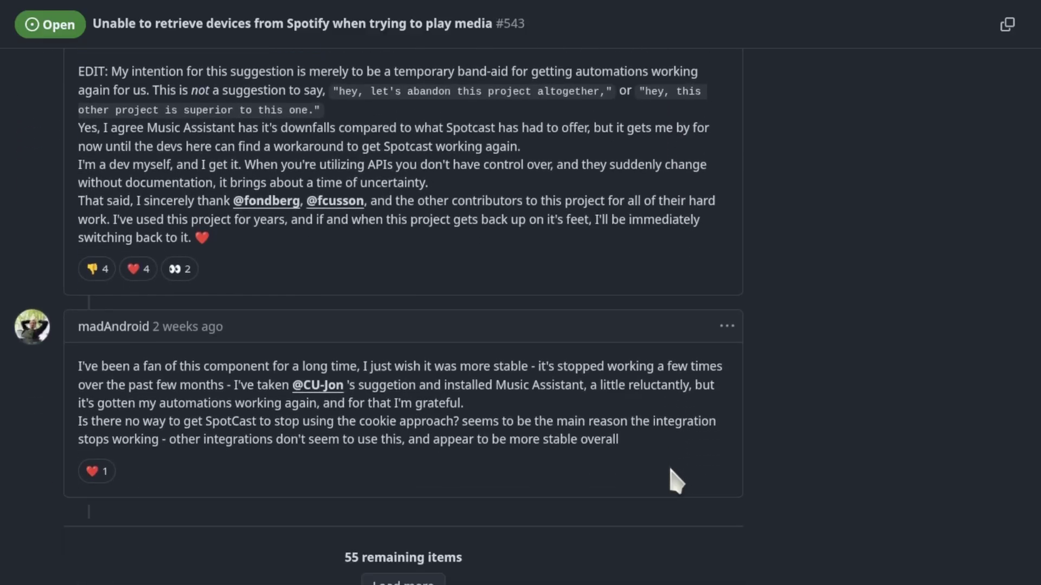
scroll(844, 309, "up", 6)
scroll(844, 309, "up", 20)
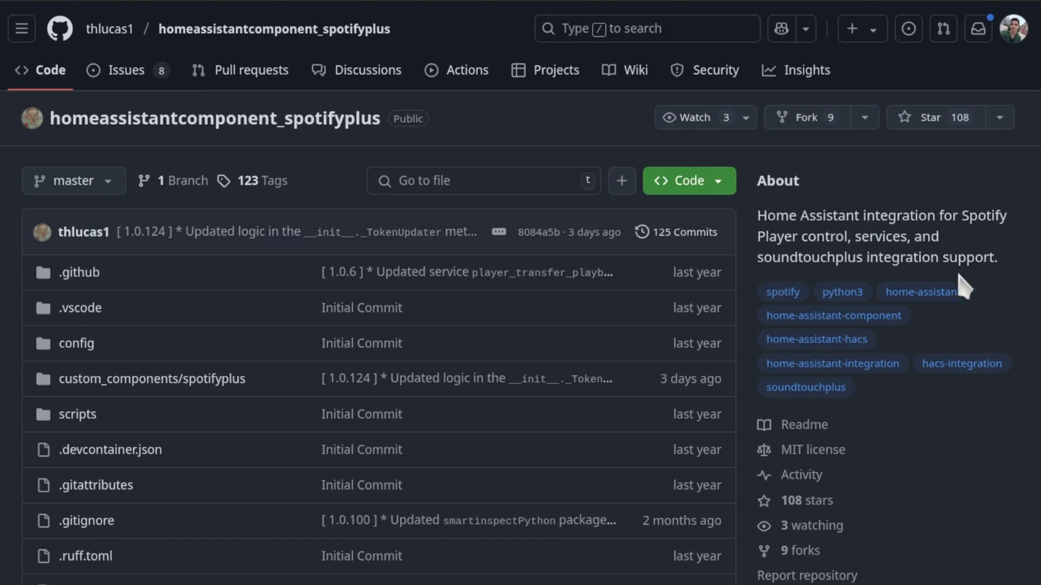
scroll(981, 433, "down", 20)
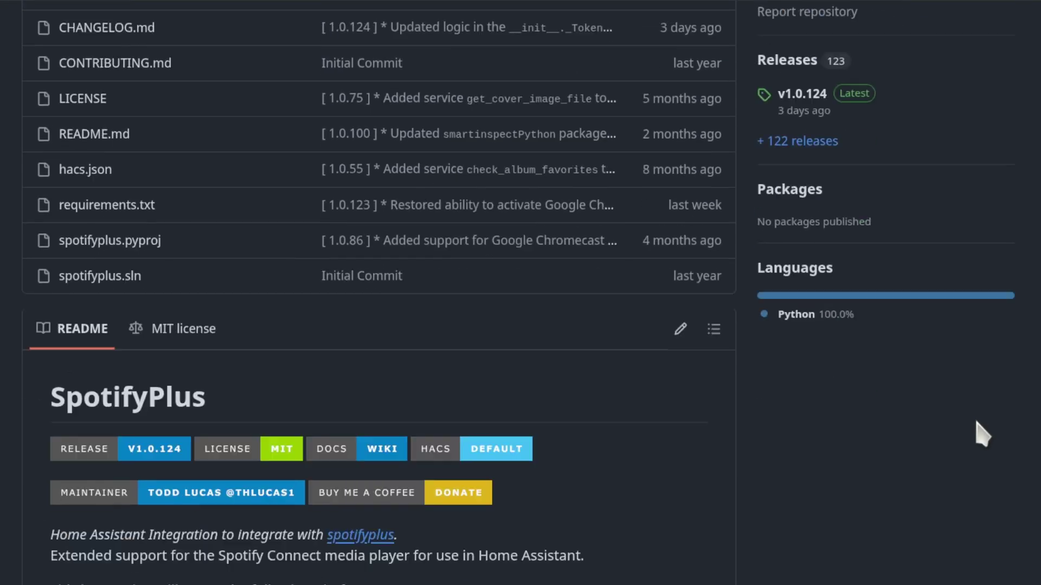
scroll(975, 431, "down", 4)
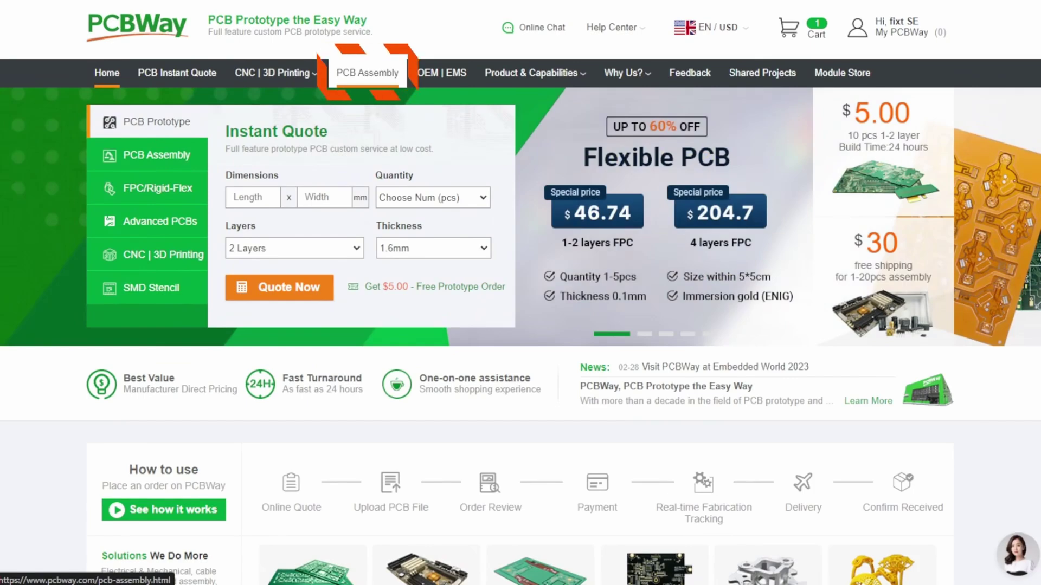
mouse_move(272, 73)
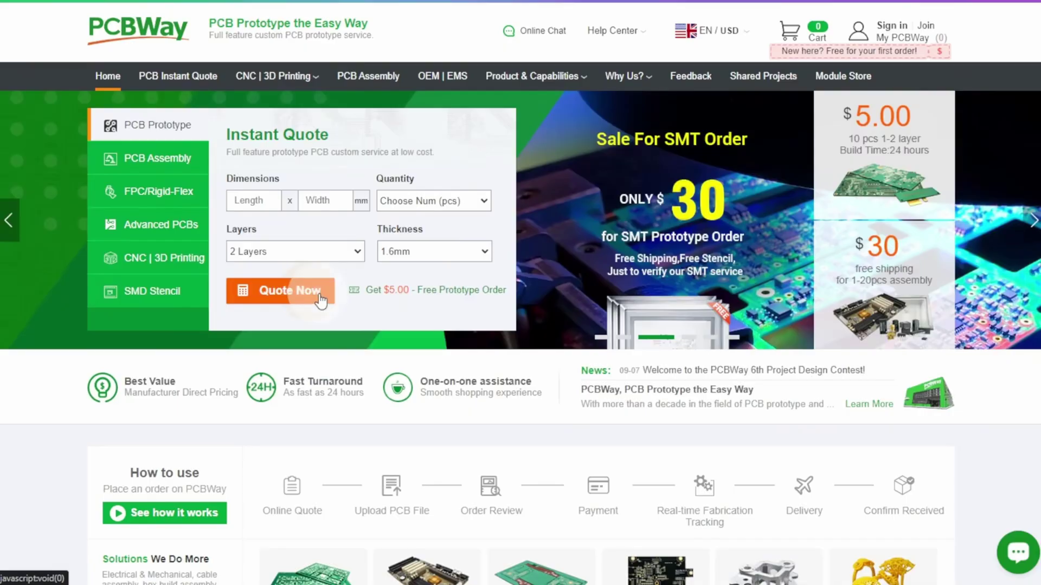
left_click(321, 301)
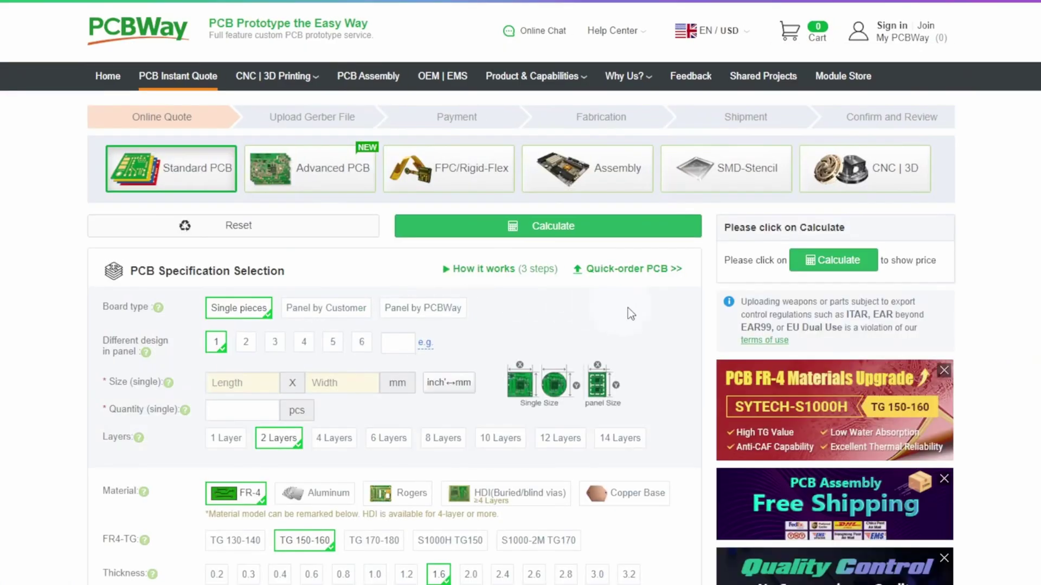
scroll(677, 343, "down", 6)
scroll(680, 345, "down", 2)
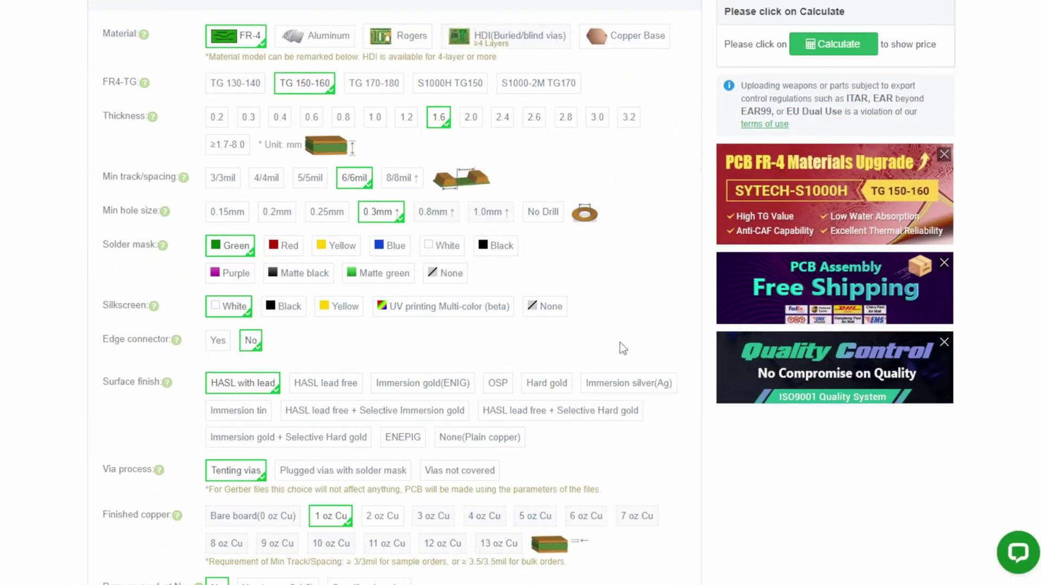
left_click(474, 310)
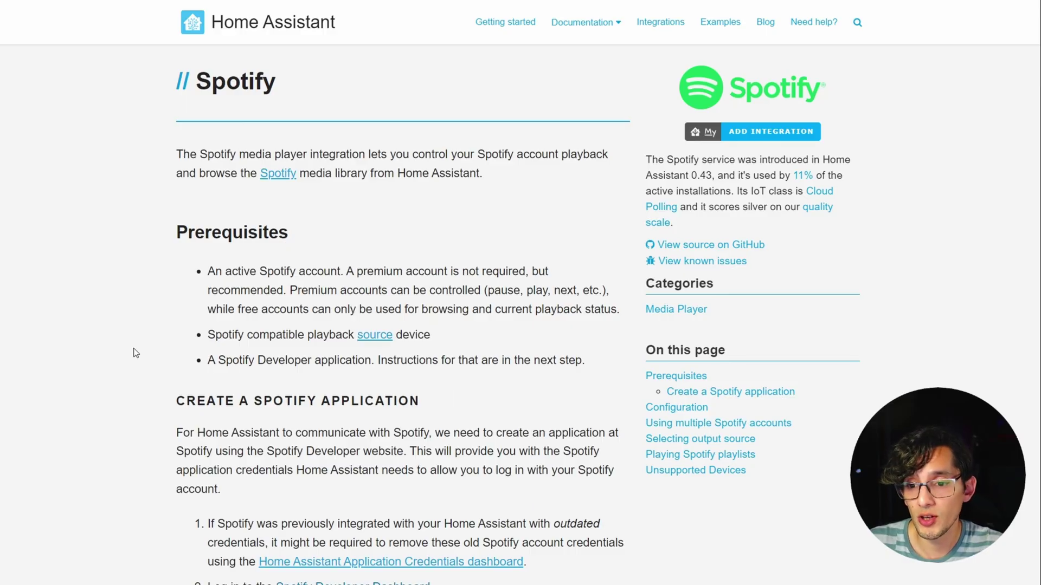
Open the Spotify Developer Dashboard link from Home Assistant's Spotify integration docs.
scroll(136, 353, "down", 5)
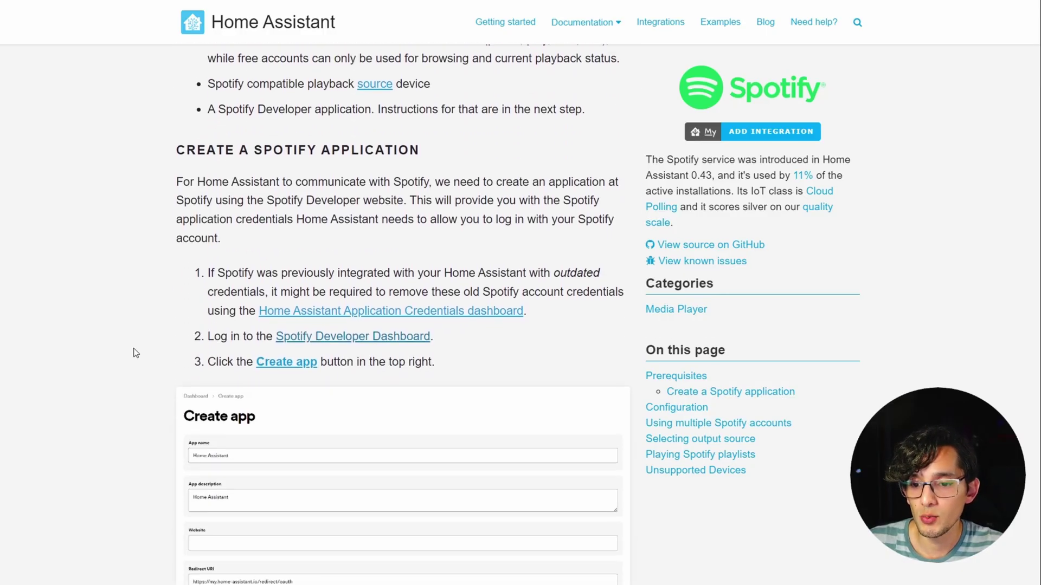
right_click(320, 335)
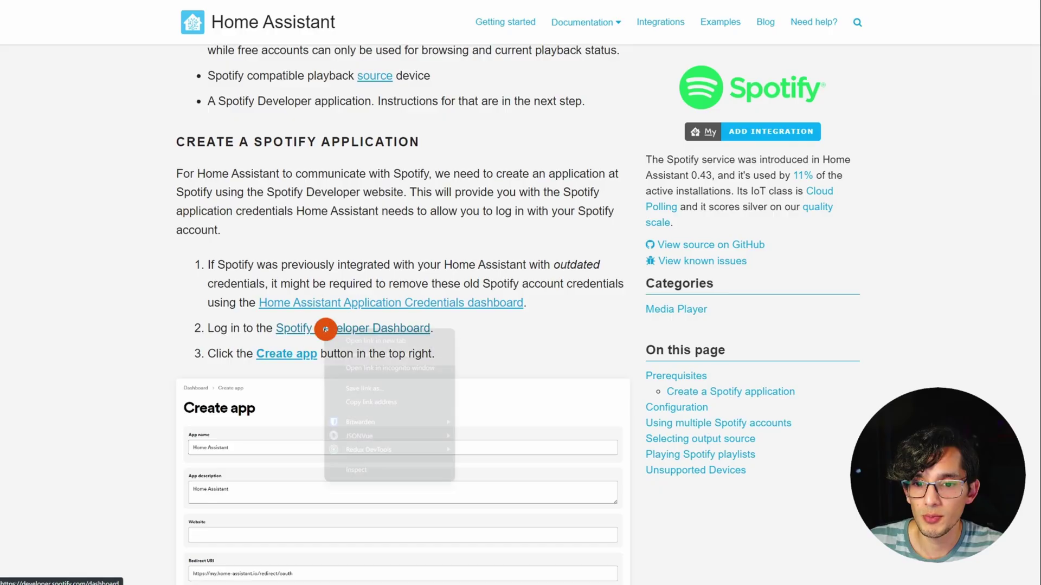
left_click(352, 341)
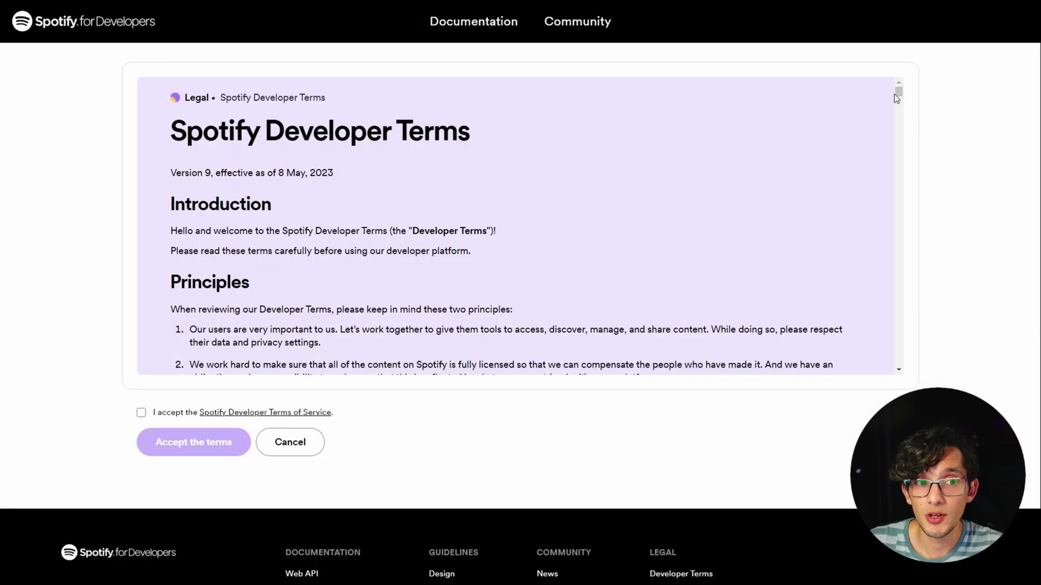
Read through and accept the Spotify Developer Terms to reach the dashboard.
left_click_drag(896, 96, 892, 362)
left_click(141, 413)
left_click(179, 443)
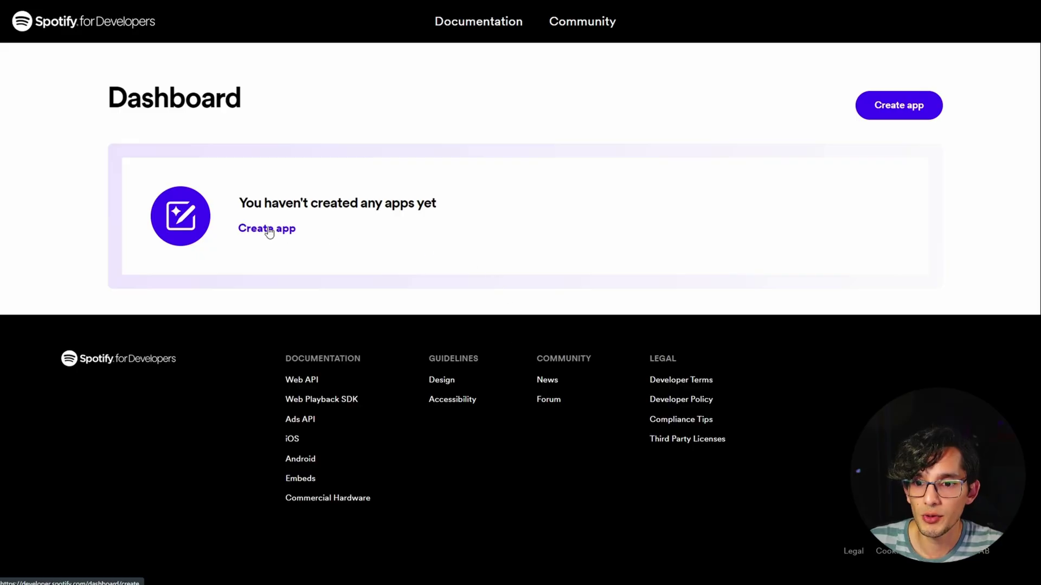
Start a new app named HASS, described 'Homa Assistant', with the pasted my.home-assistant.io redirect URI.
left_click(269, 230)
type("HASS")
left_click(204, 274)
type("H")
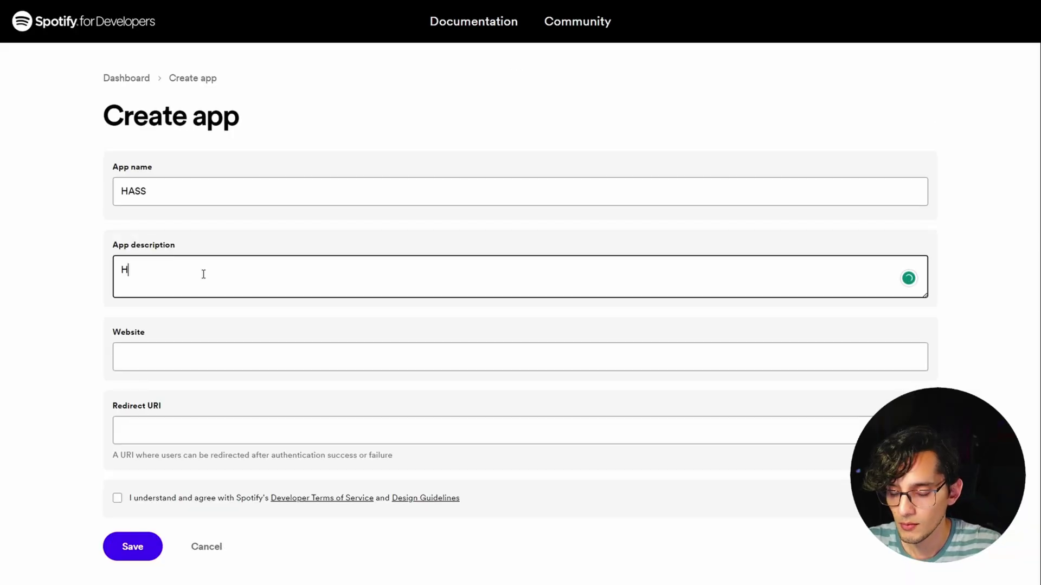
type("oma Assistant")
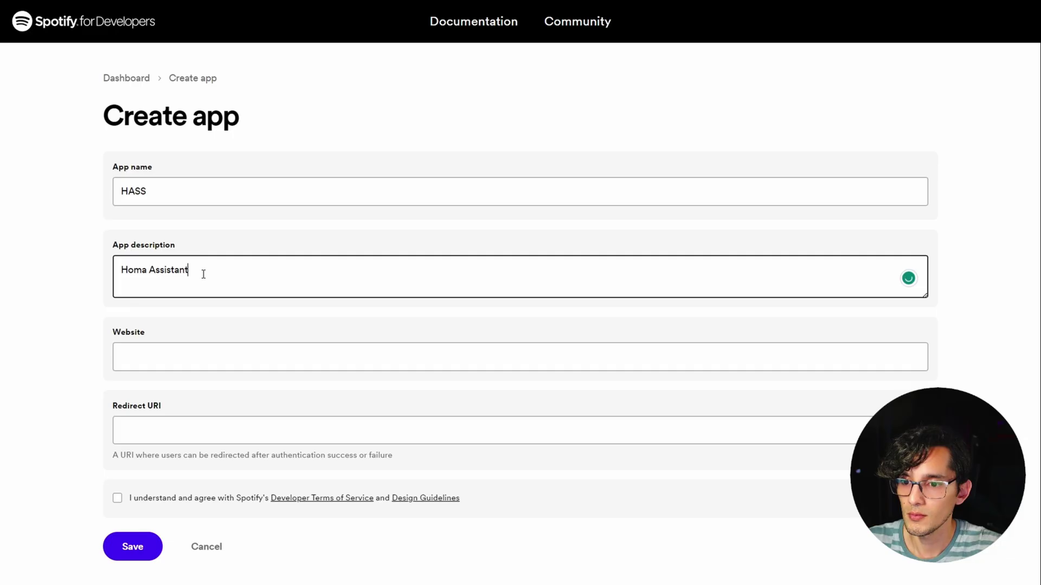
left_click(274, 442)
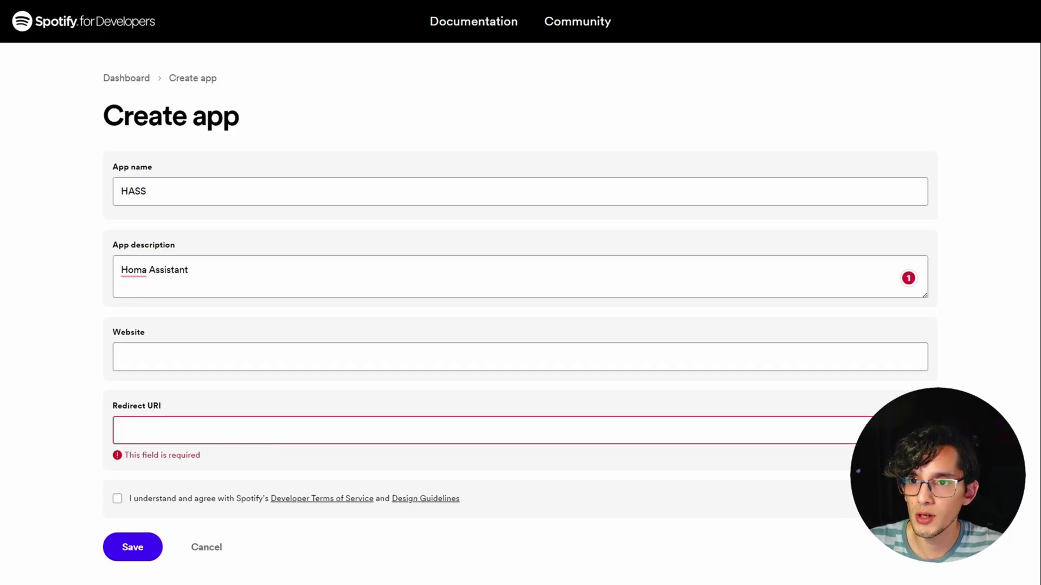
left_click_drag(435, 192, 211, 197)
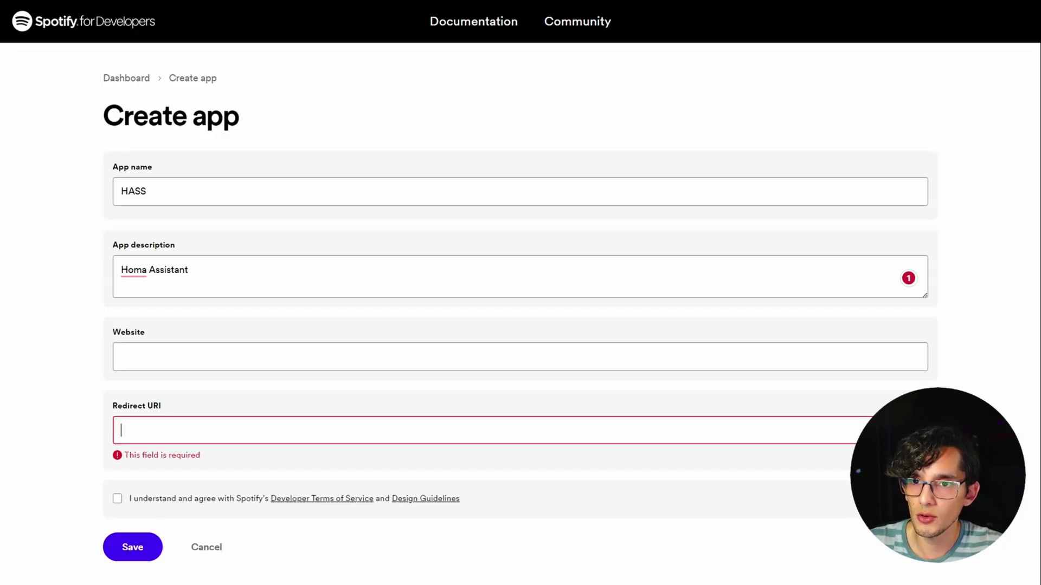
type("https://my.home-assistant.io/redirect/oauth")
Agree to the developer terms, save the HASS app, and reveal its client secret in Settings.
scroll(121, 385, "down", 2)
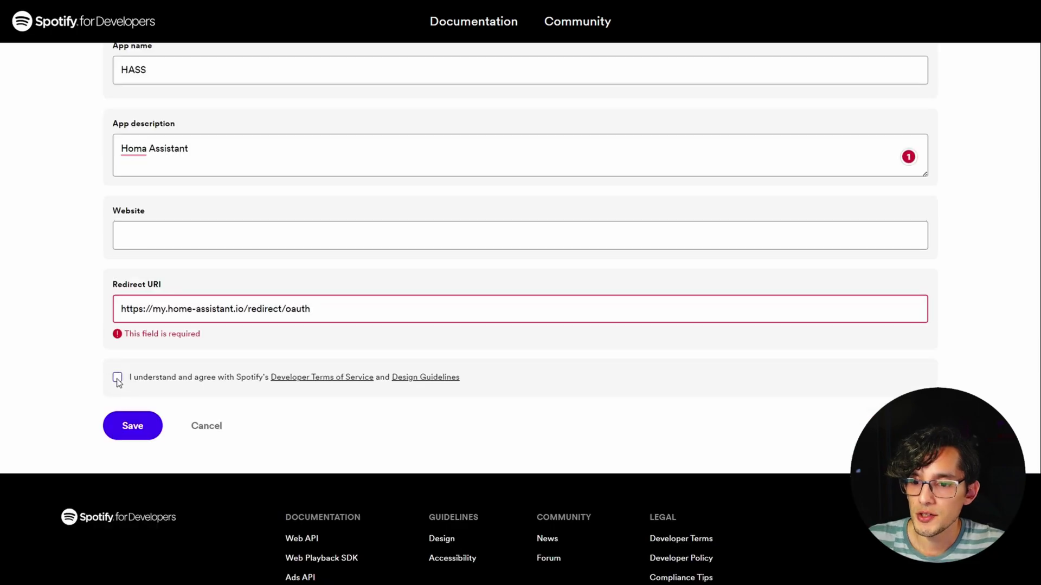
left_click(118, 380)
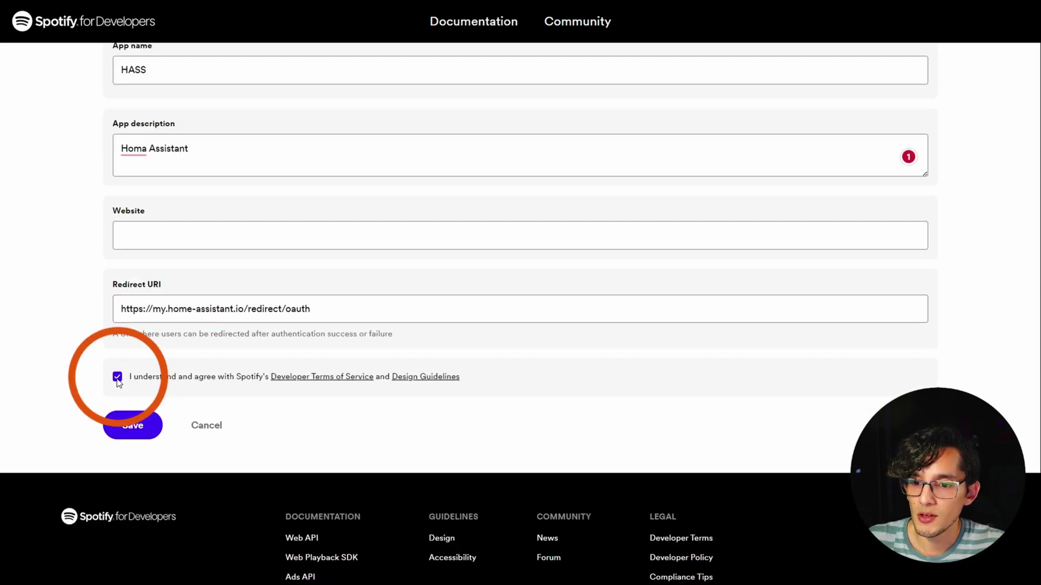
left_click(134, 428)
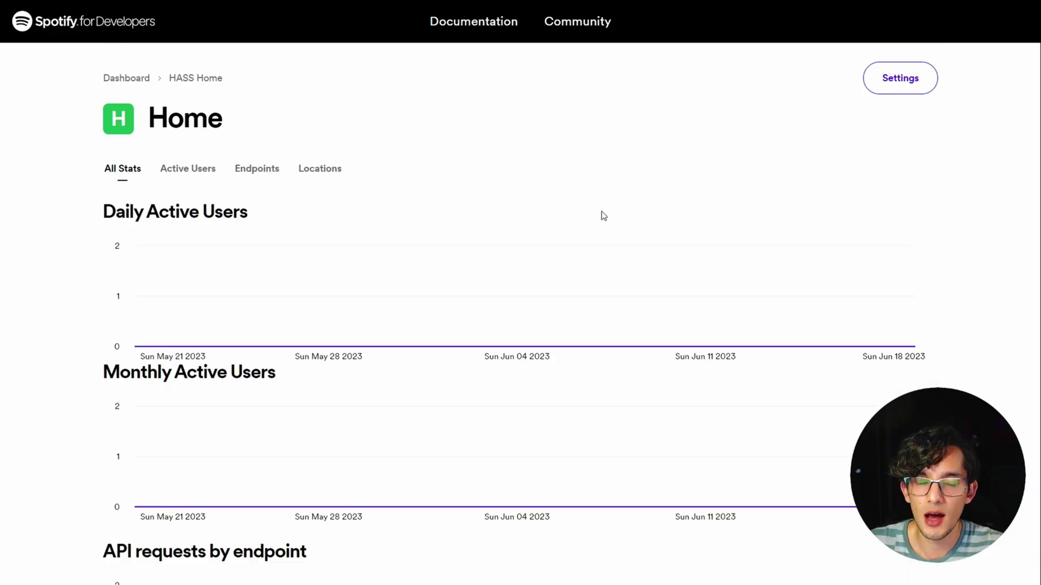
left_click(897, 84)
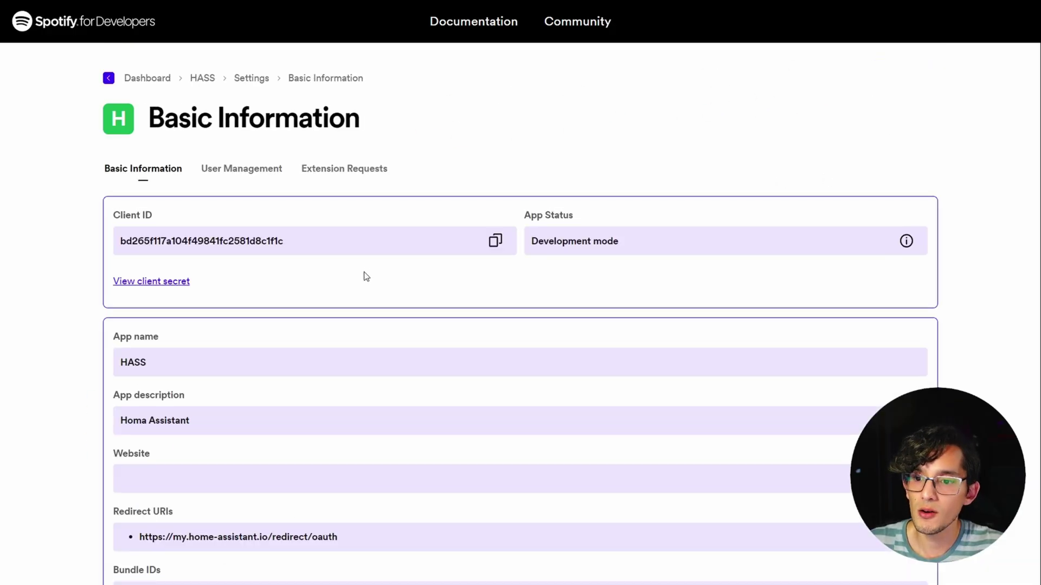
left_click(178, 286)
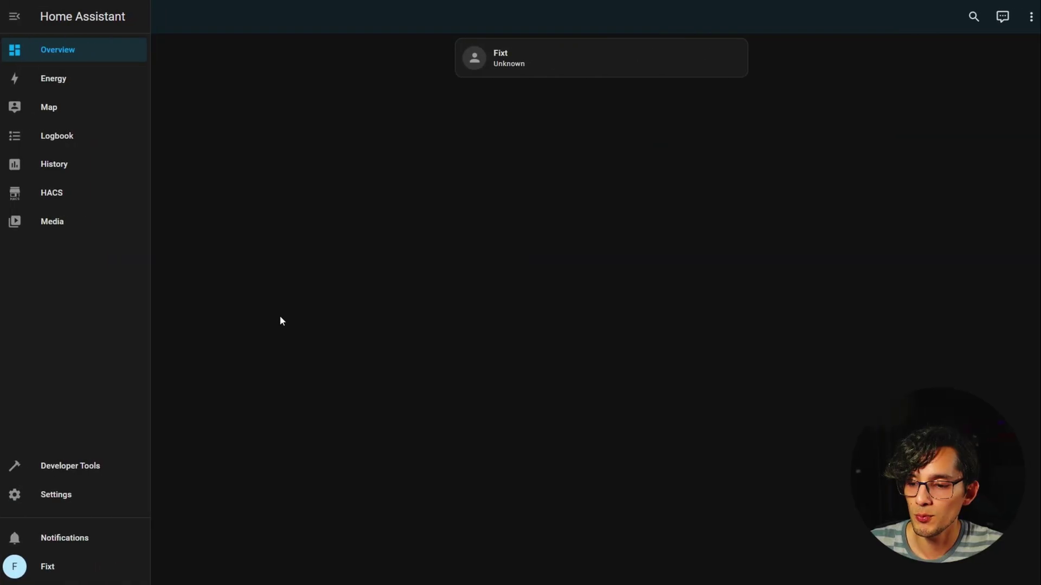
Search for Spotify in Home Assistant's Add Integration list under Settings > Integrations.
left_click(69, 504)
left_click(503, 107)
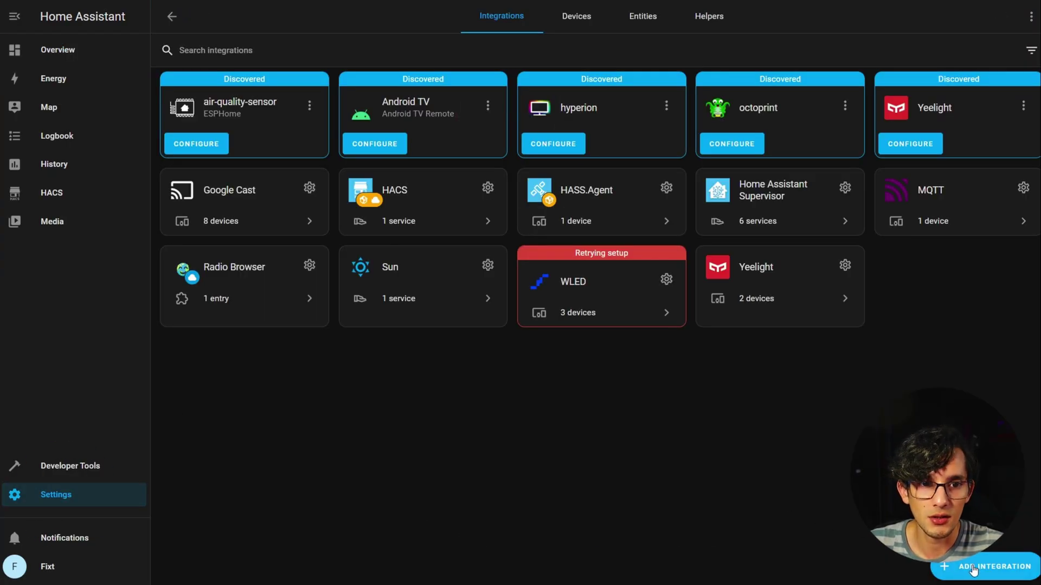
left_click(973, 569)
type("spoti")
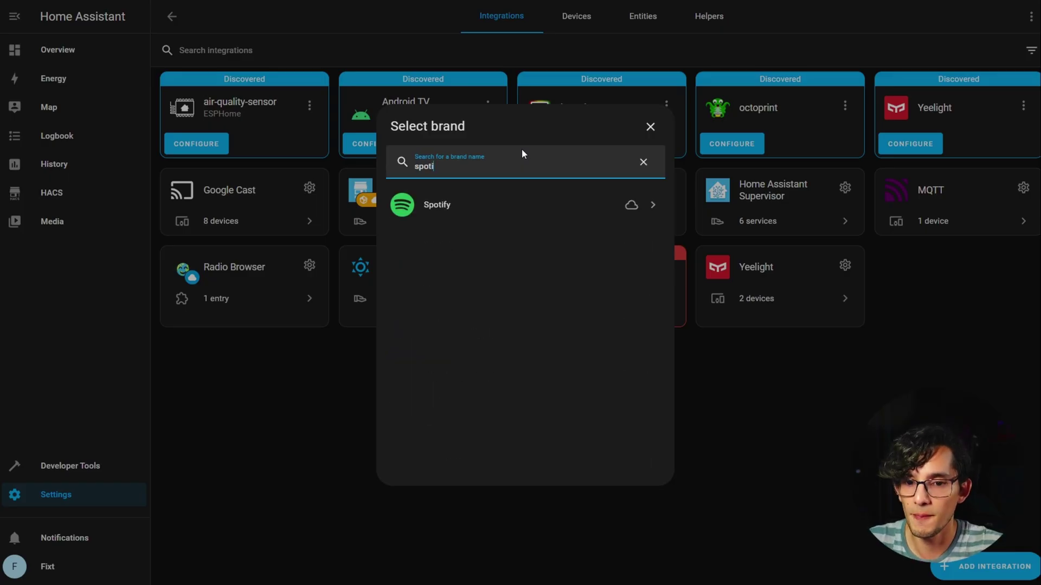
key("Return")
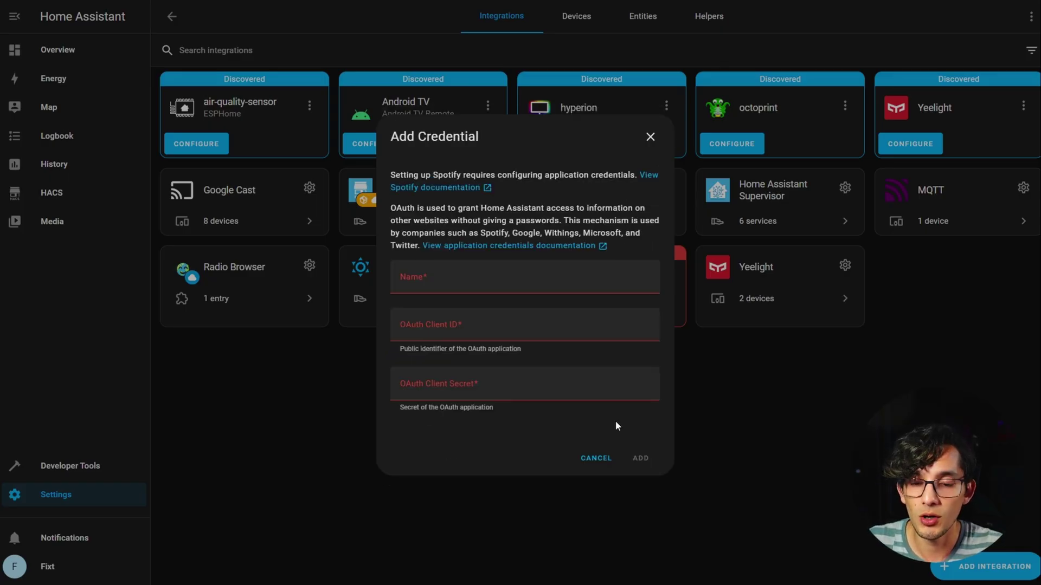
Add a credential named 'Fixt's Spotify' with the HASS app's client ID and secret.
left_click(412, 280)
type("Fixt's Spotify")
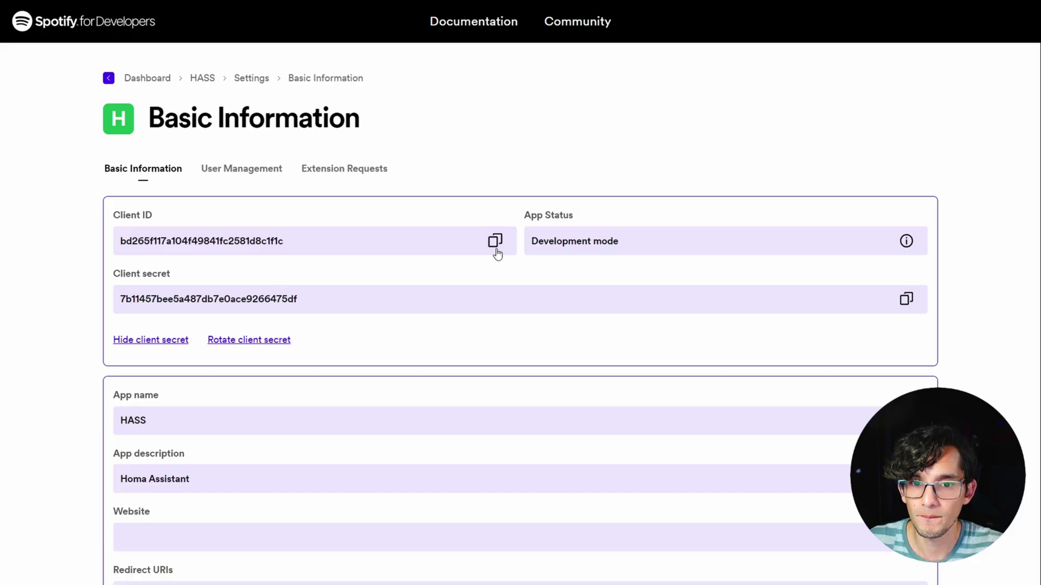
left_click(495, 242)
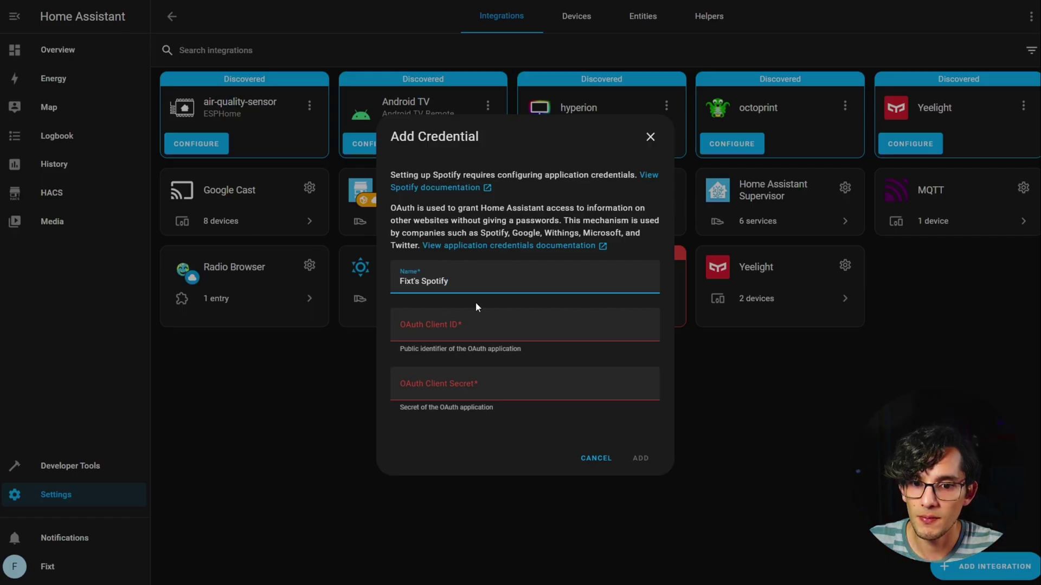
left_click(489, 320)
key("ctrl+v")
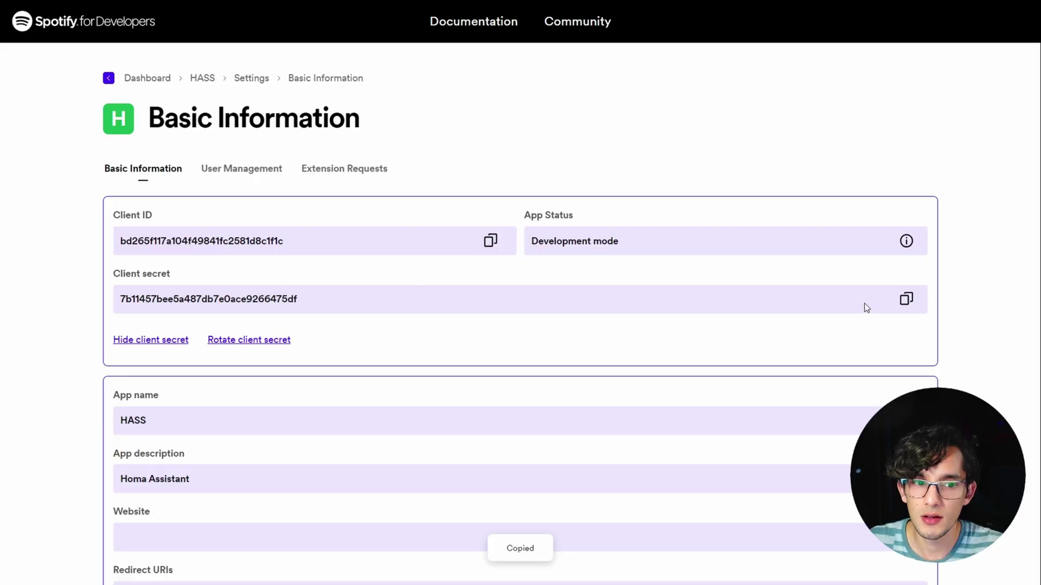
left_click(905, 299)
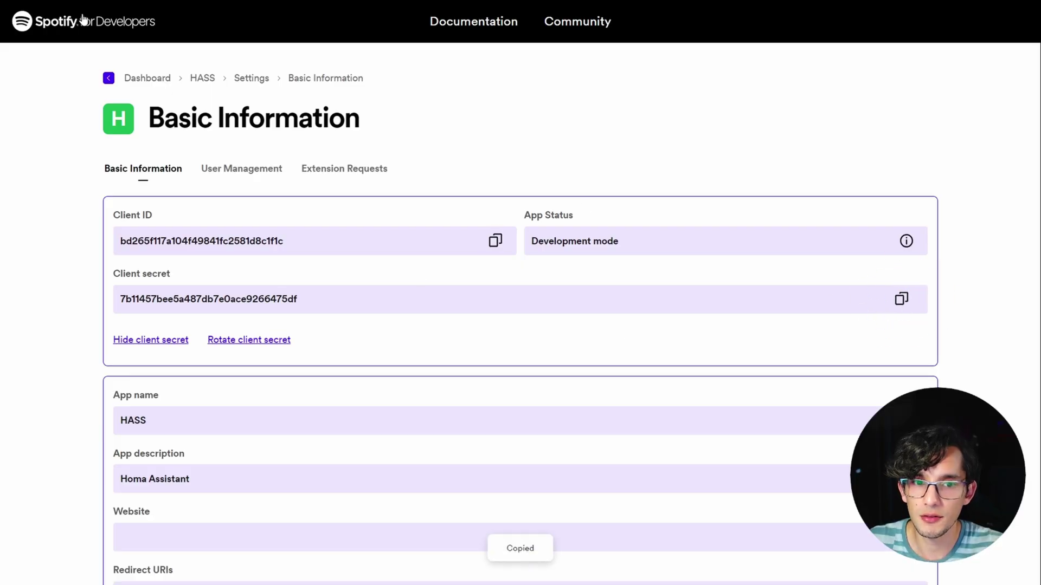
key("ctrl+v")
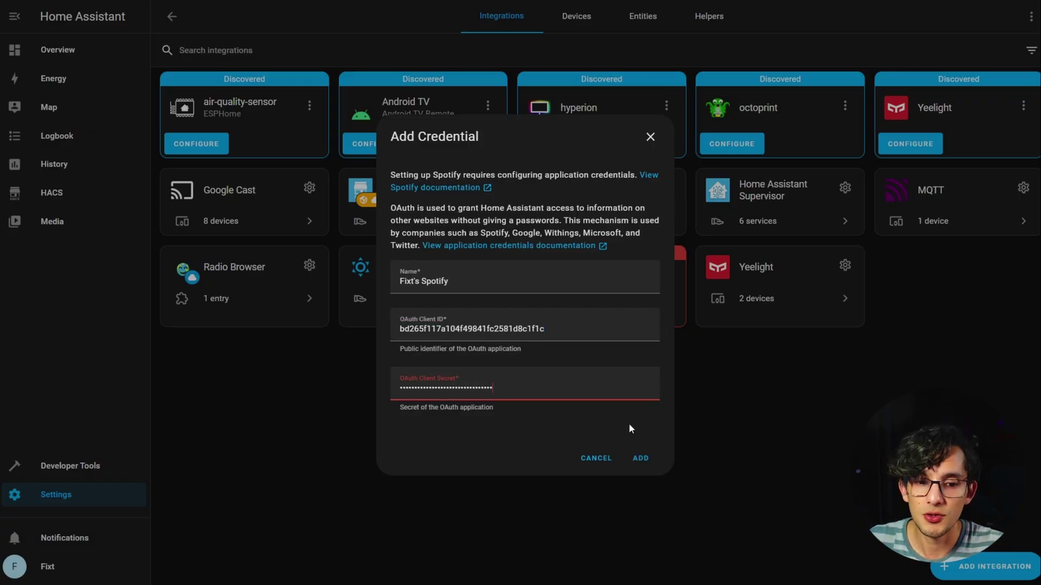
left_click(649, 459)
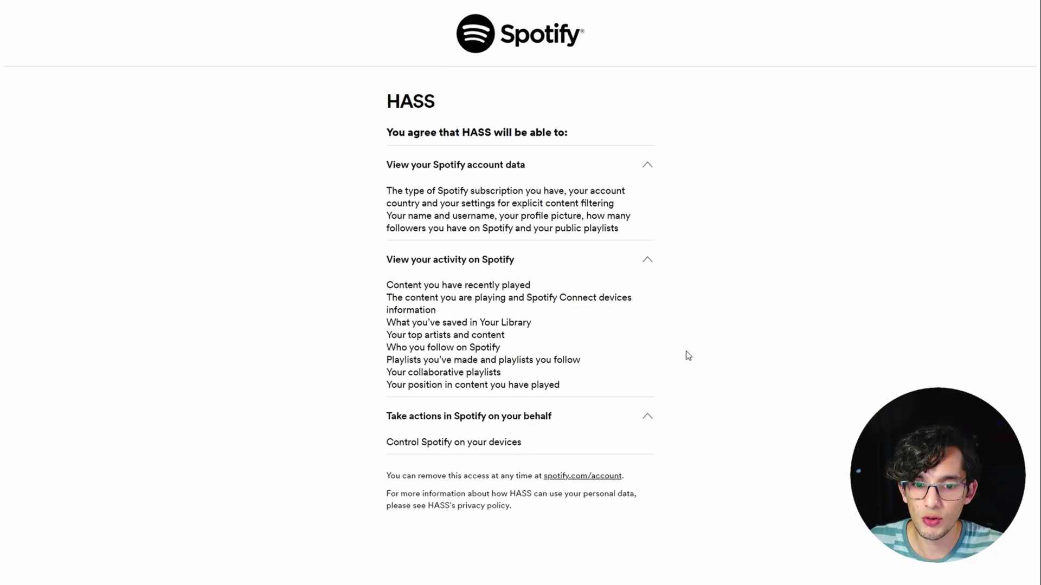
Grant HASS access and link the first Spotify account to Home Assistant.
scroll(686, 353, "down", 1)
left_click(530, 544)
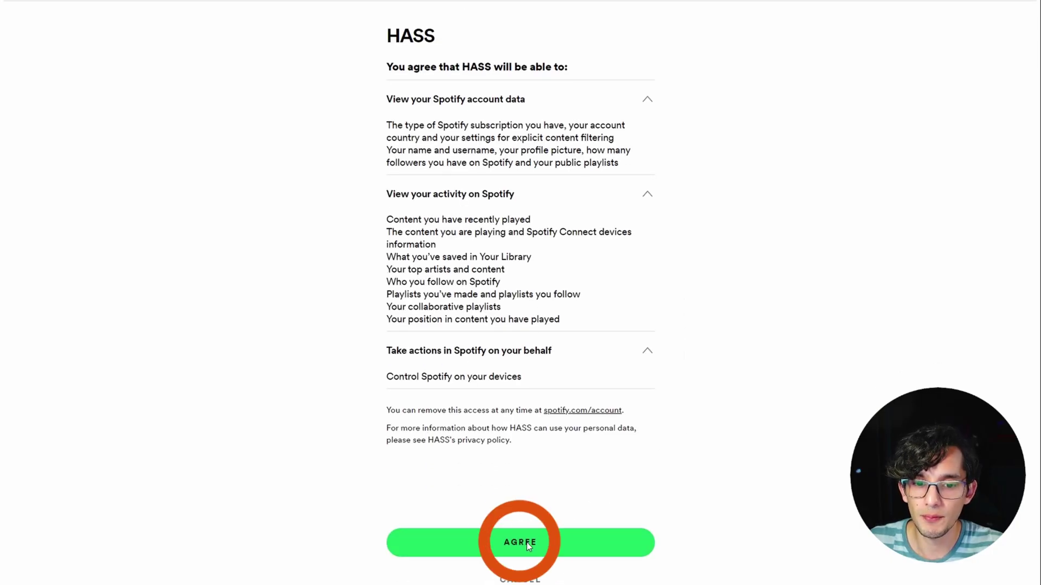
left_click(630, 128)
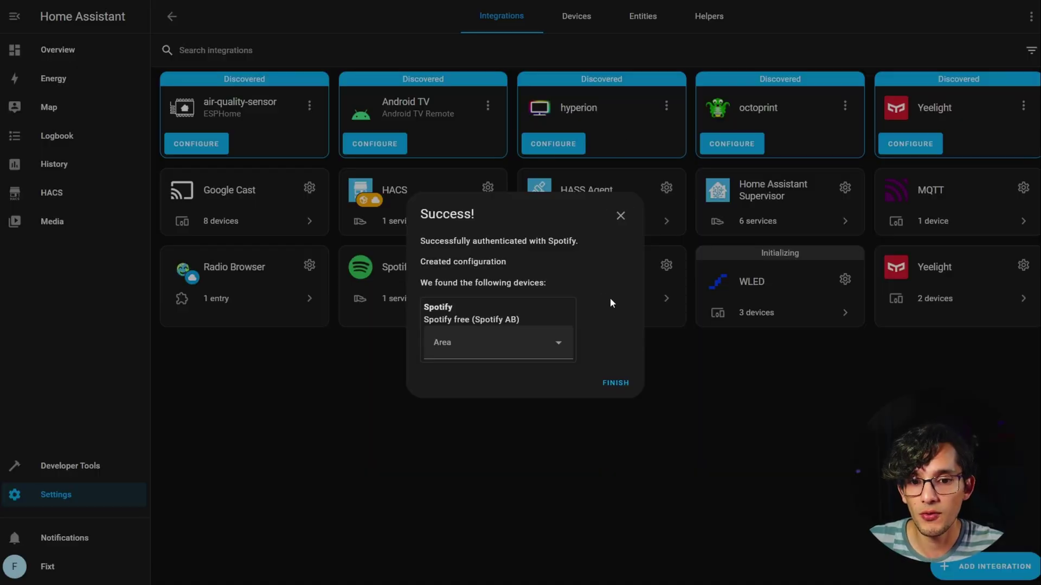
Finish the Spotify setup and open the idle Spotify player entity from its service page.
left_click(580, 399)
left_click(407, 320)
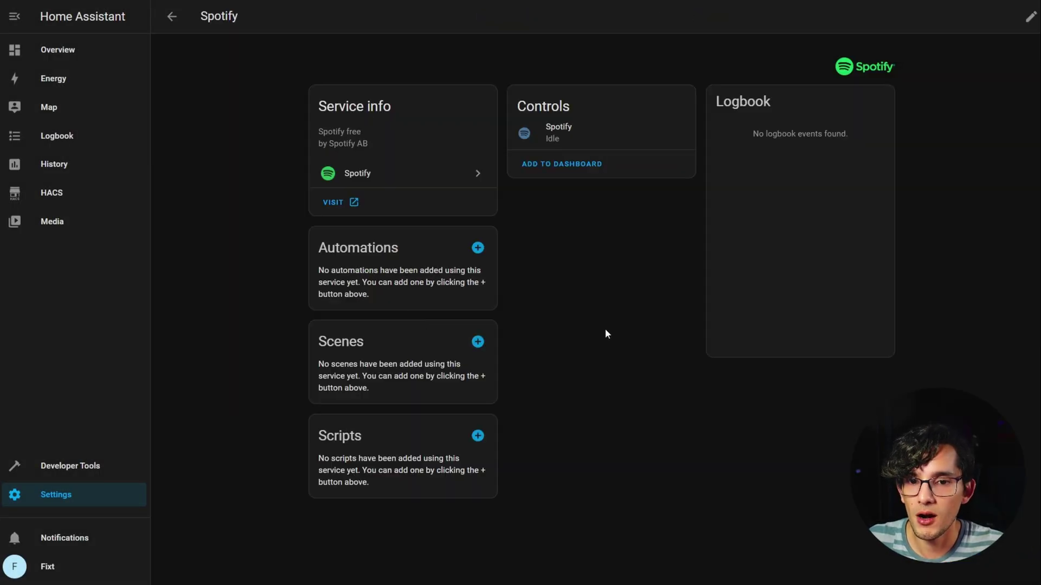
left_click(548, 136)
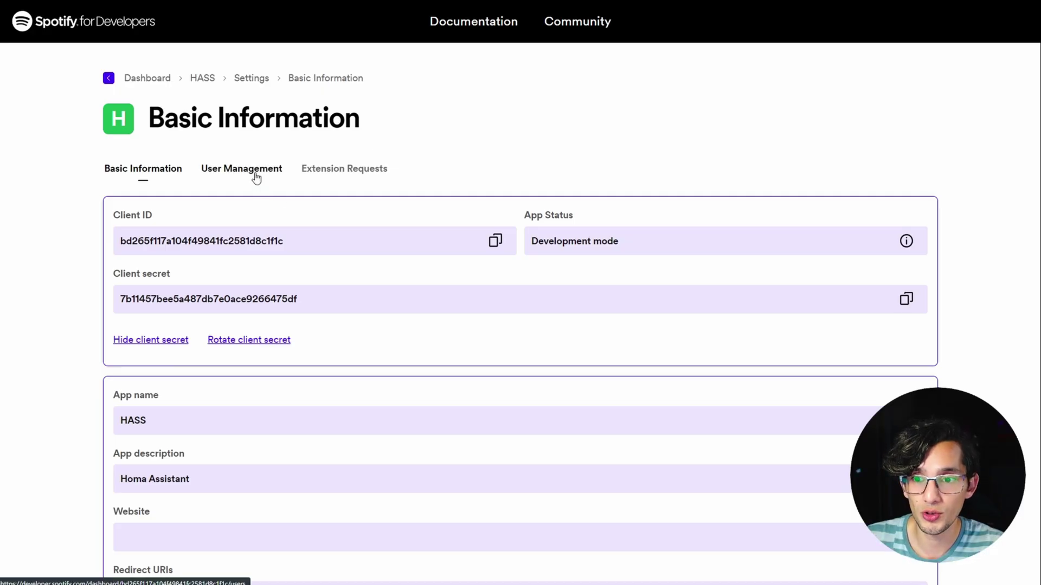
Add a second user's name and e-mail to the HASS app's User Management list.
left_click(255, 173)
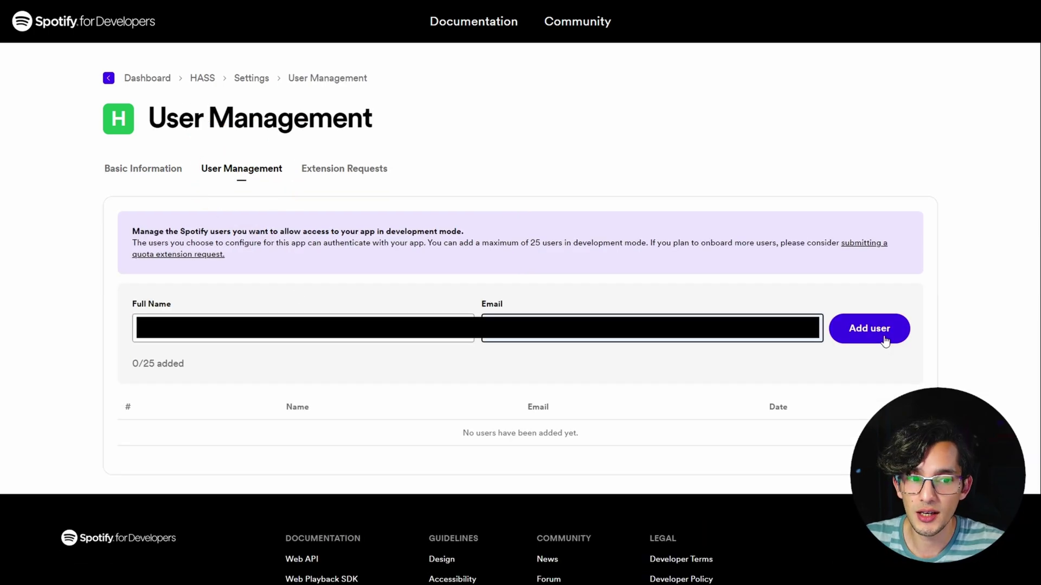
left_click(869, 328)
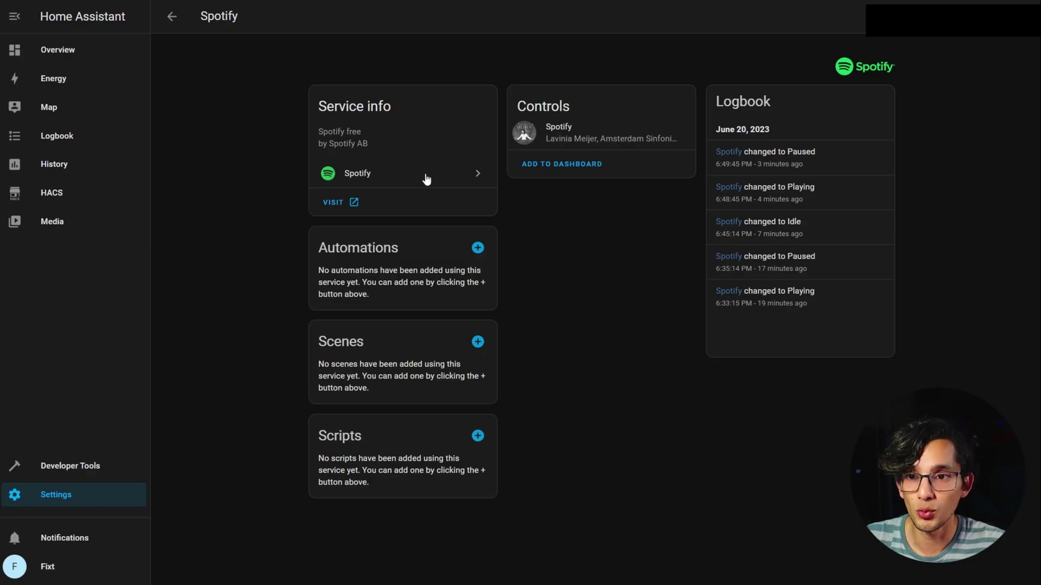
Add another Spotify integration, authorizing and linking the second, premium Spotify account.
left_click(171, 26)
left_click(54, 495)
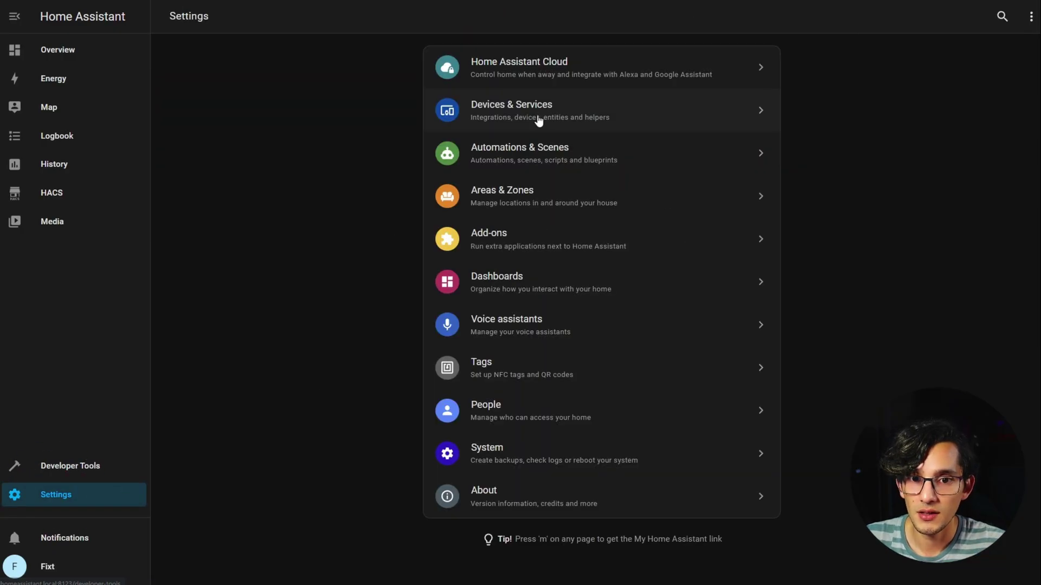
left_click(509, 111)
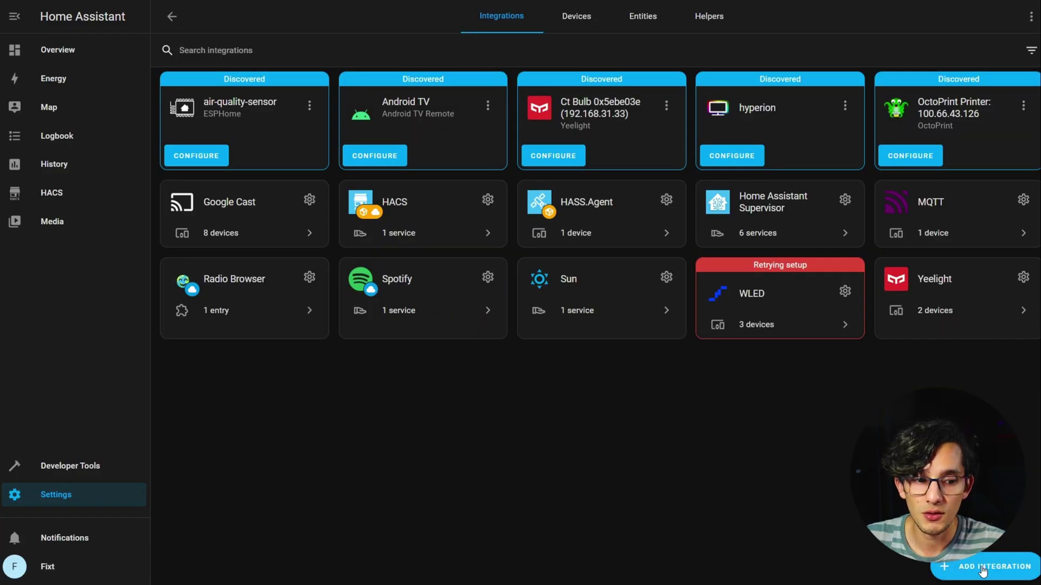
left_click(982, 568)
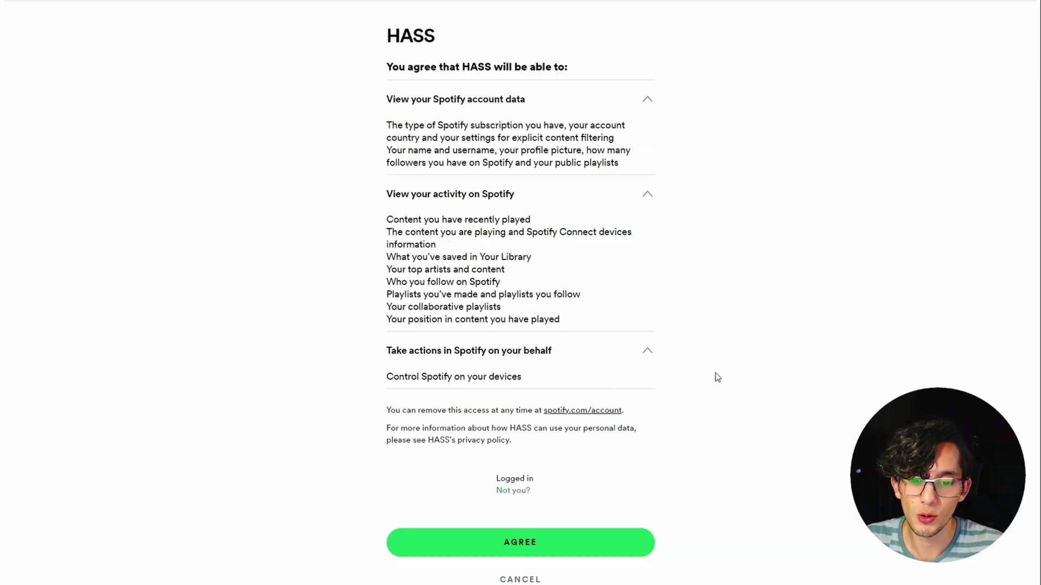
left_click(519, 544)
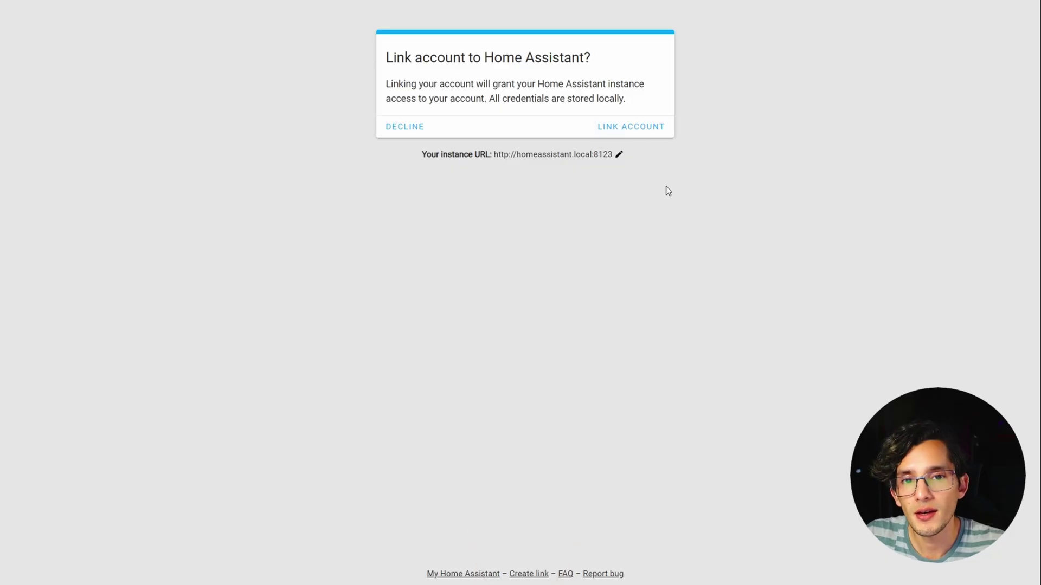
left_click(637, 128)
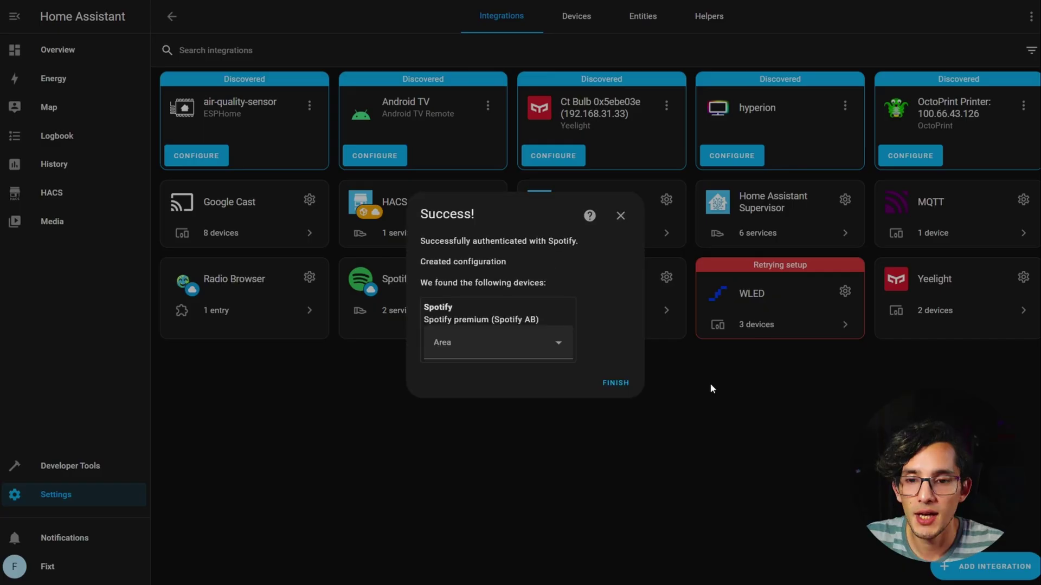
left_click(618, 383)
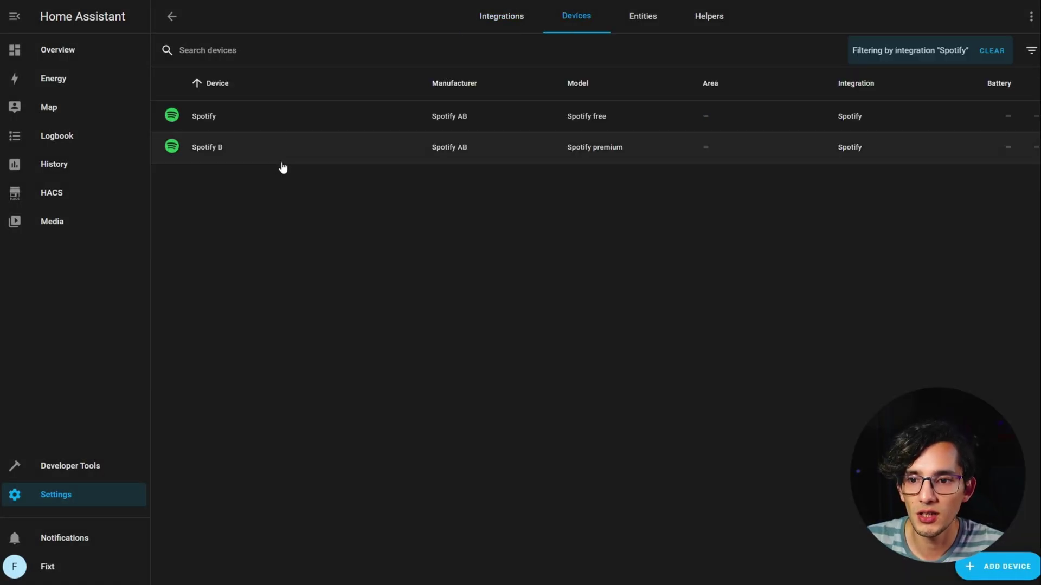
Open the Spotify B device and pause, then resume, its playback.
left_click(250, 158)
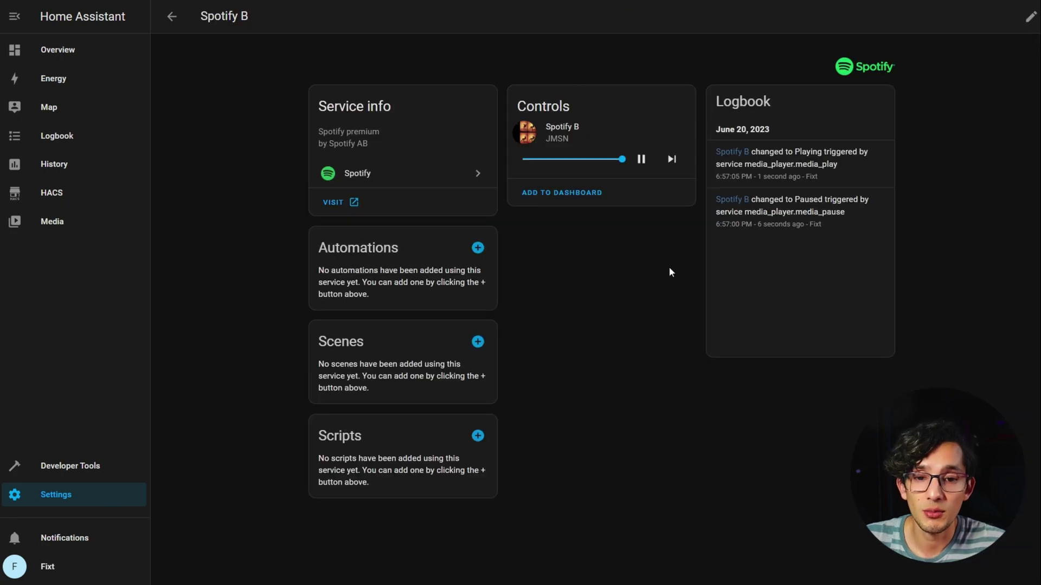
left_click(643, 166)
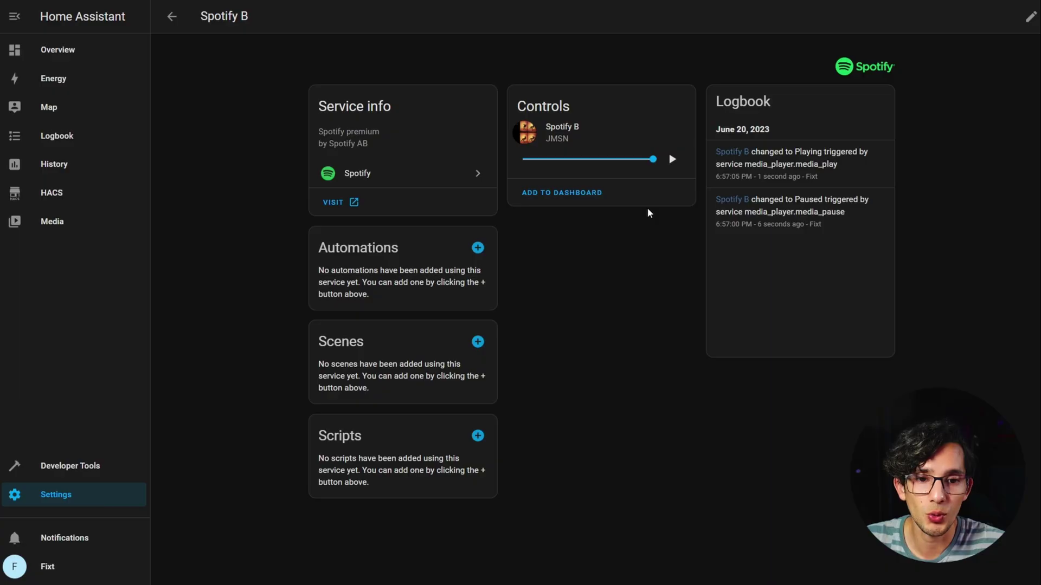
left_click(667, 171)
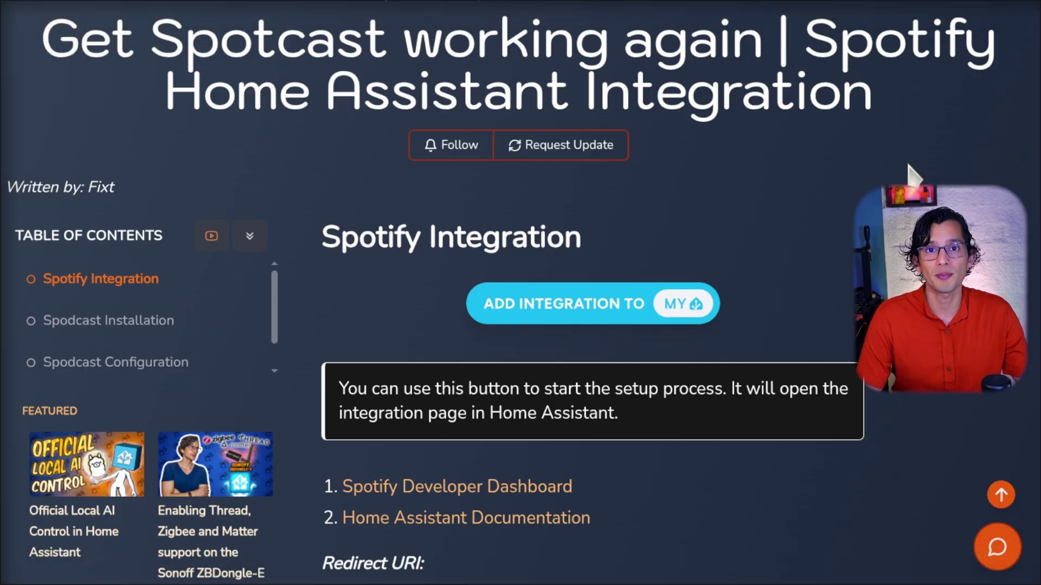
Jump to the guide's Spodcast Installation section and follow its OPEN HACS REPOSITORY ON MY link.
left_click(133, 322)
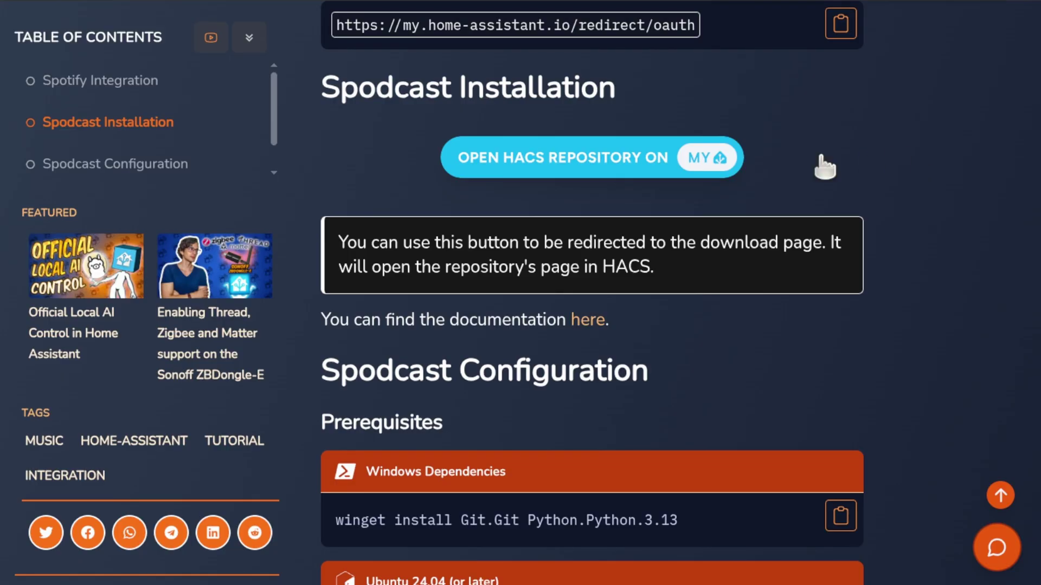
left_click(622, 173)
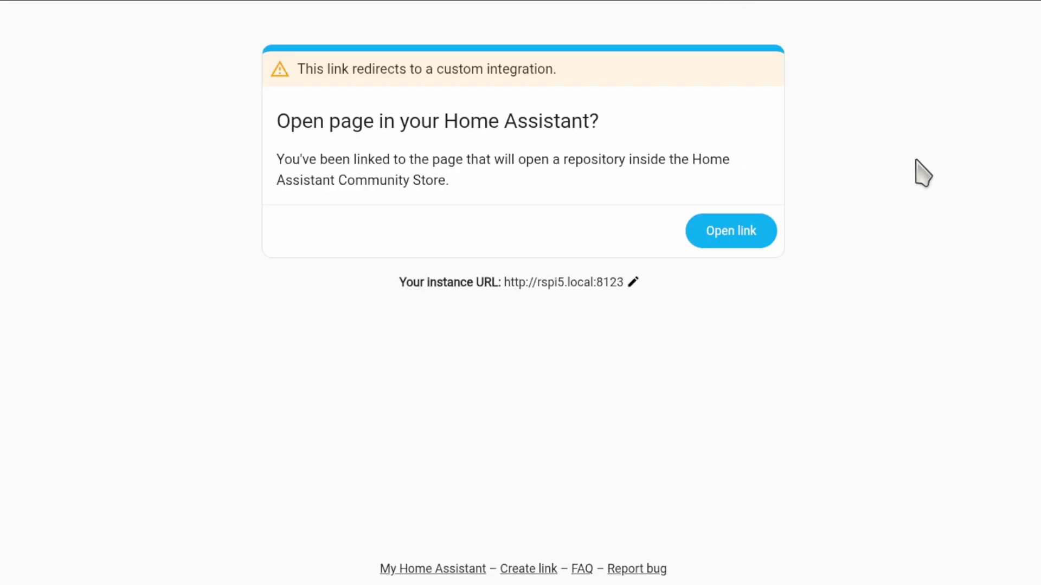
Download the Spotcast v6.0.0-a6 pre-release through HACS in Home Assistant.
left_click(746, 243)
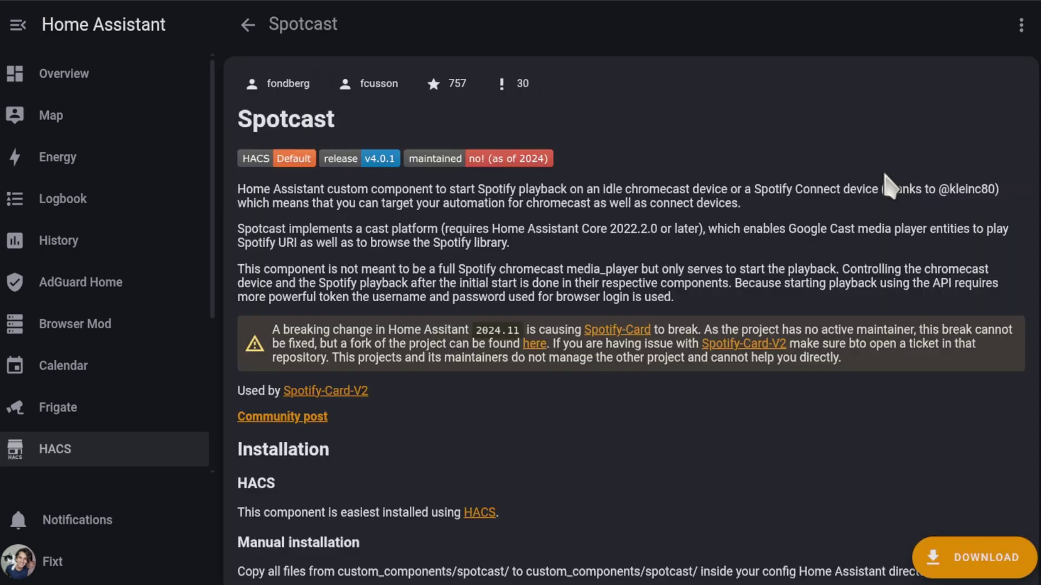
left_click(973, 558)
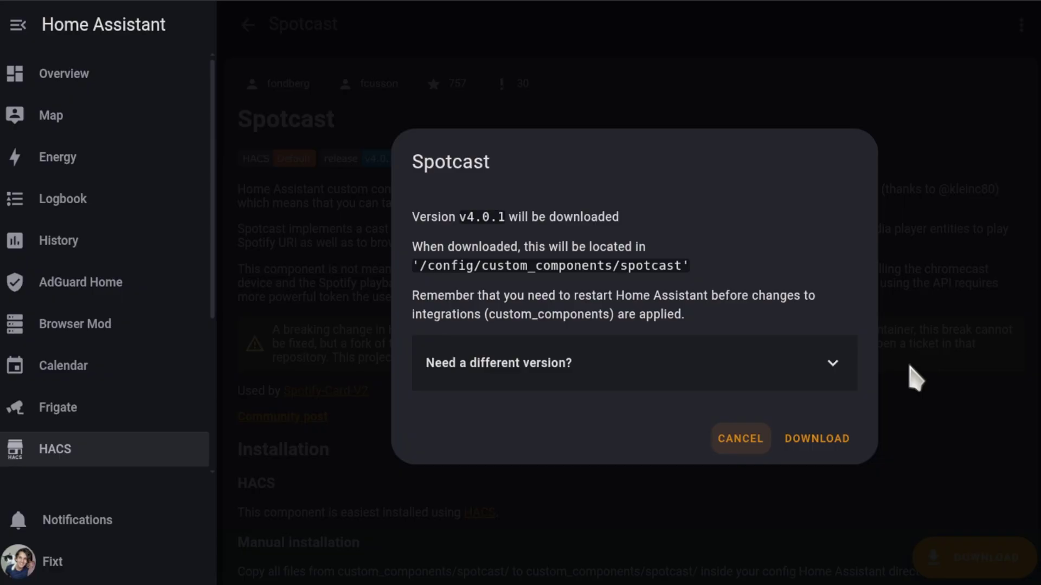
left_click(829, 366)
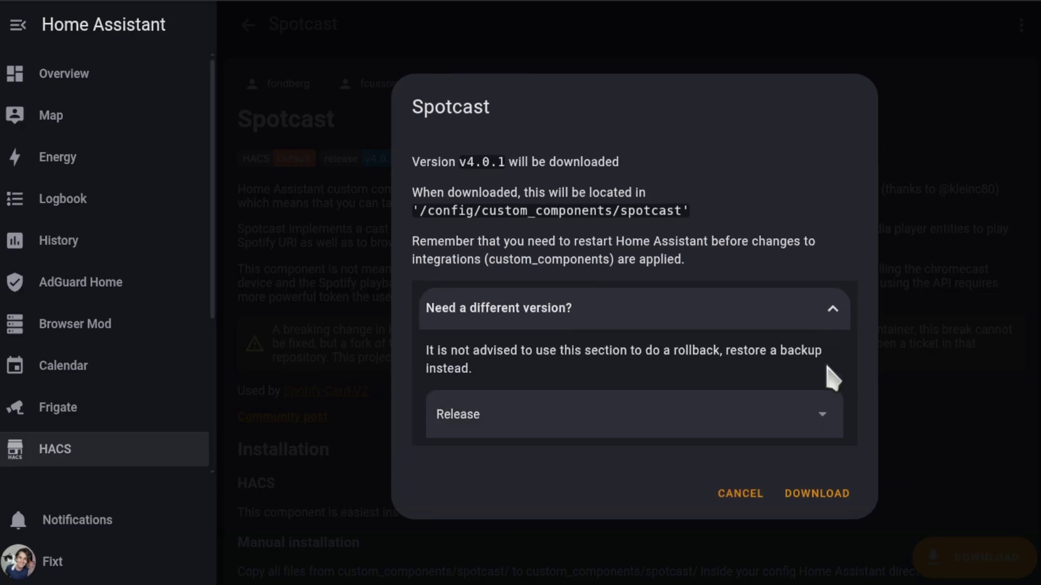
left_click(820, 420)
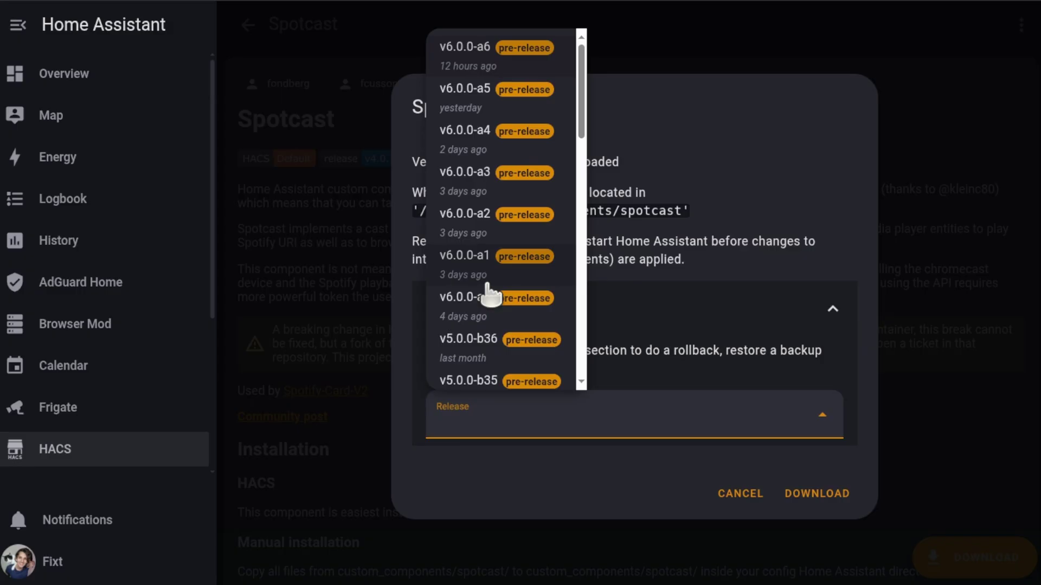
left_click(465, 69)
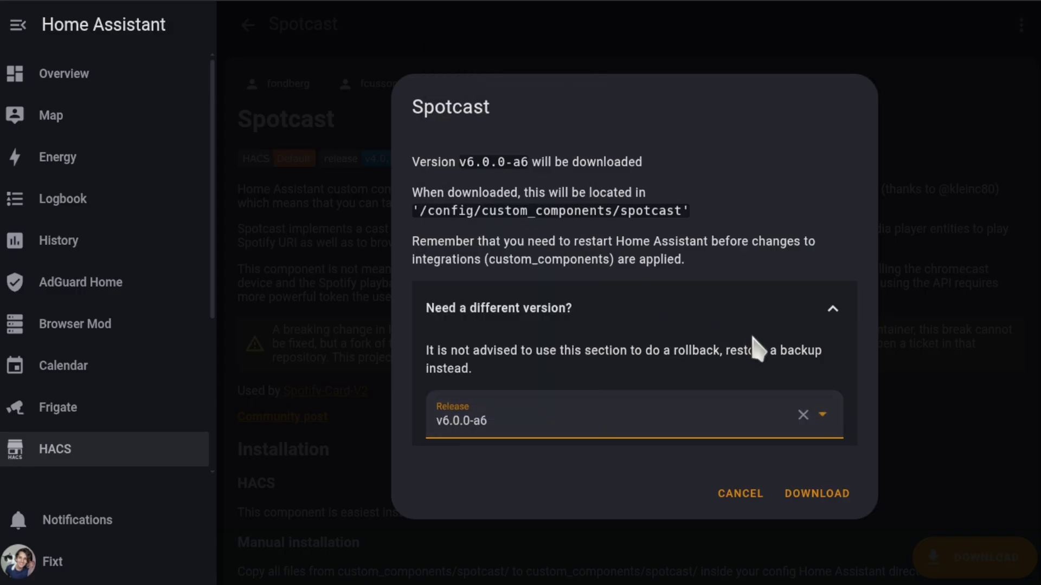
left_click(825, 494)
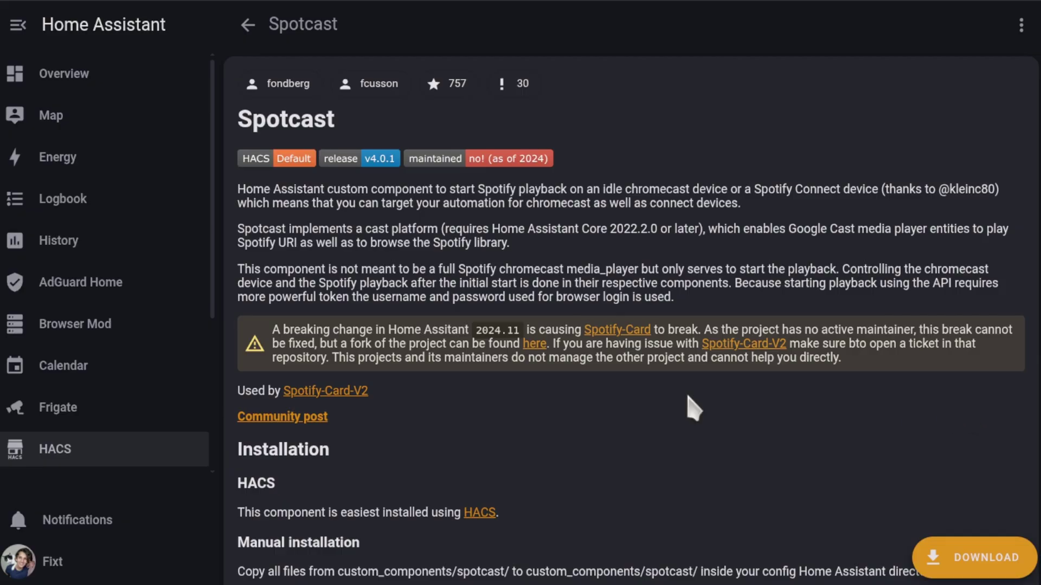
scroll(171, 428, "down", 5)
Perform a full Home Assistant restart from Developer tools' Check and restart.
left_click(136, 431)
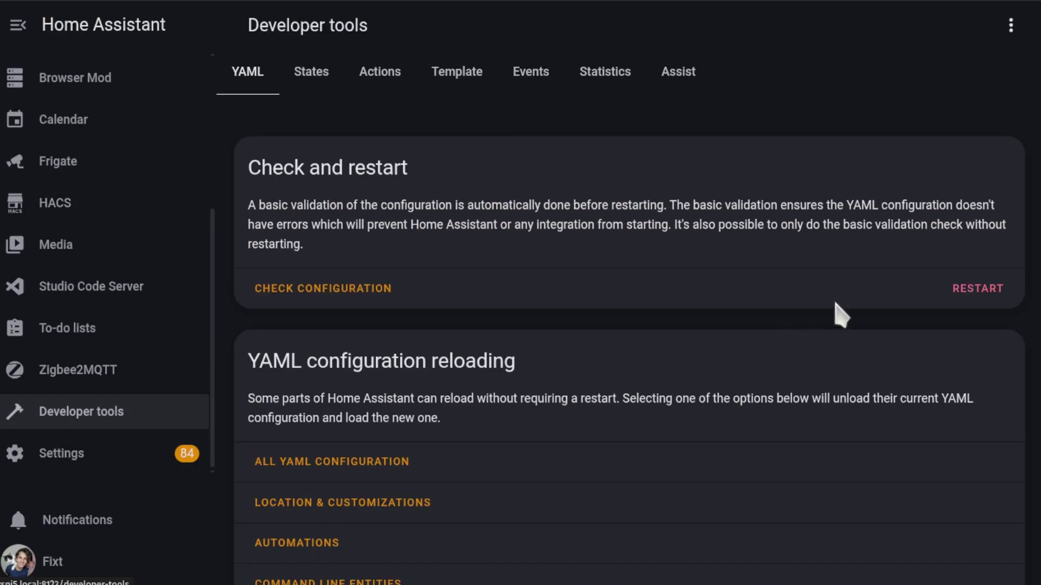
left_click(971, 290)
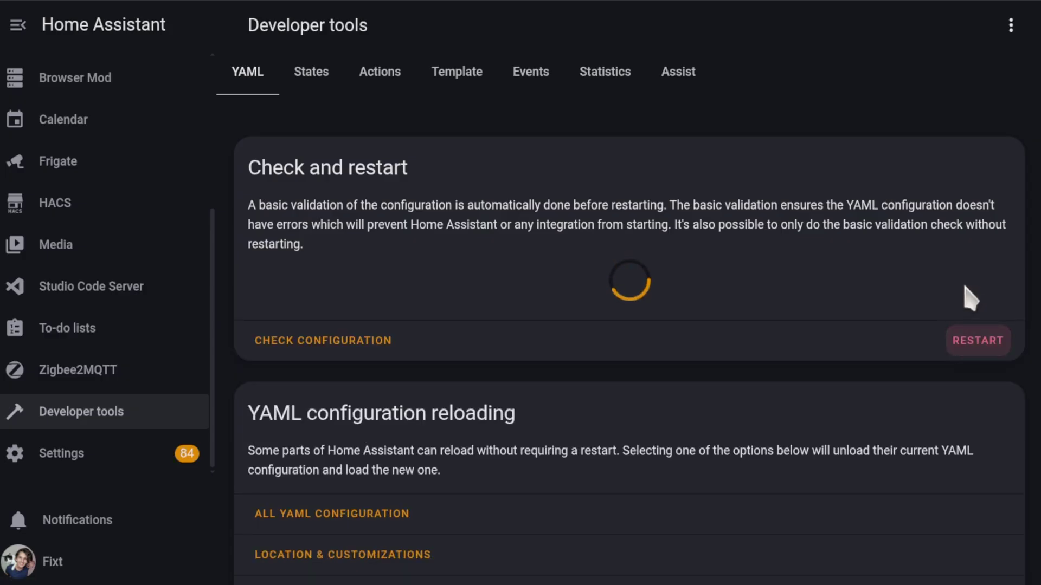
left_click(564, 347)
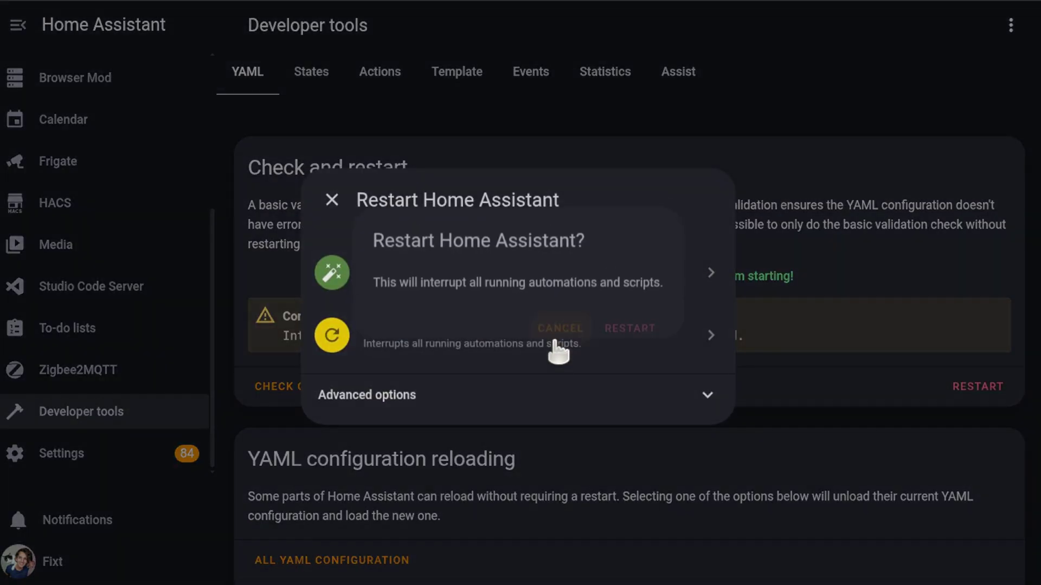
left_click(618, 338)
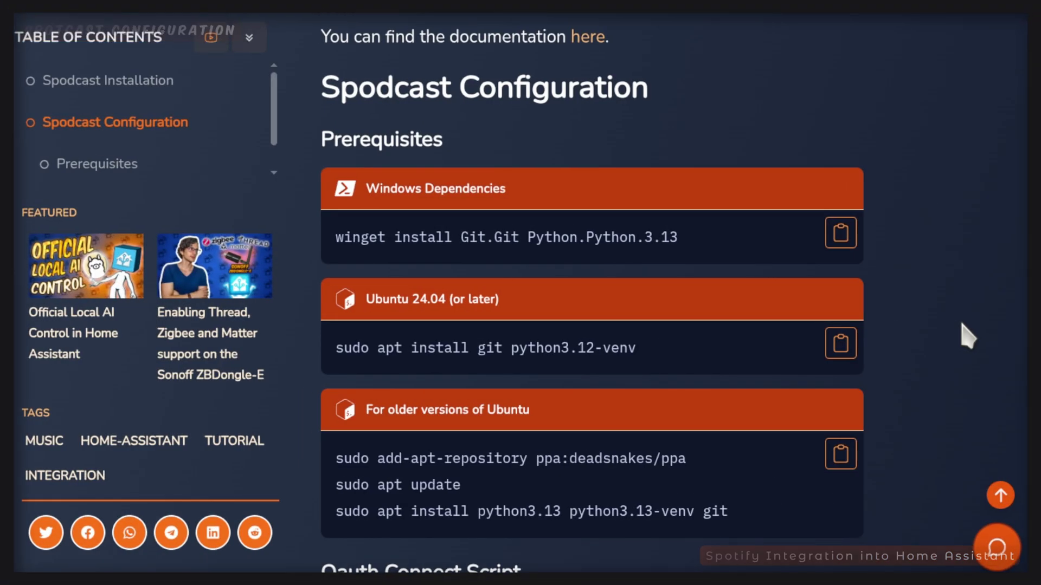
Copy the Windows dependencies command (winget install Git.Git Python.Python.3.13), then the Ubuntu 24.04 install command.
left_click(847, 244)
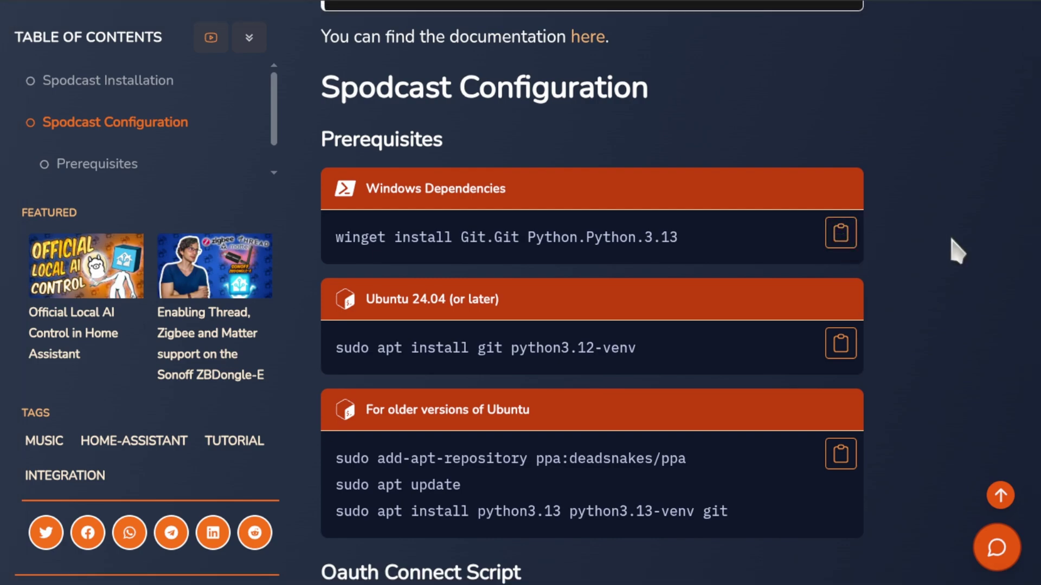
left_click(840, 344)
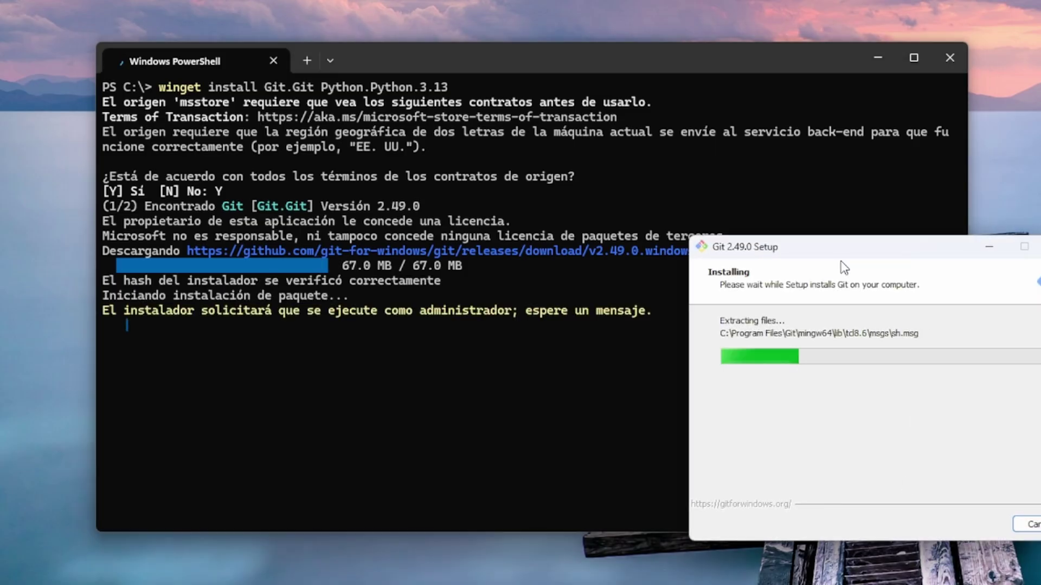
Reposition the Git 2.49.0 and Python 3.13.3 installer windows while both installations complete.
left_click_drag(862, 248, 616, 209)
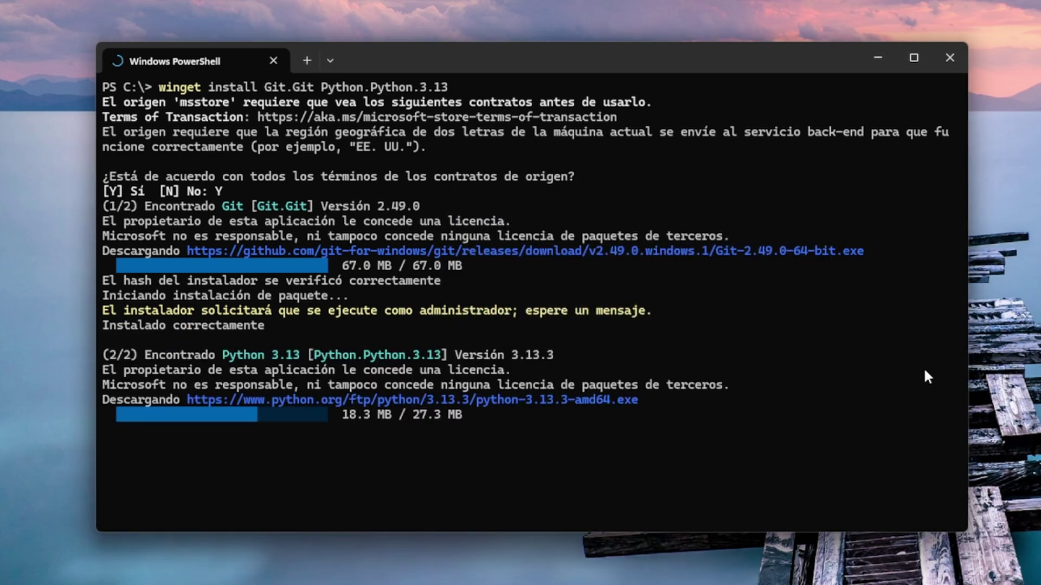
left_click_drag(906, 240, 688, 175)
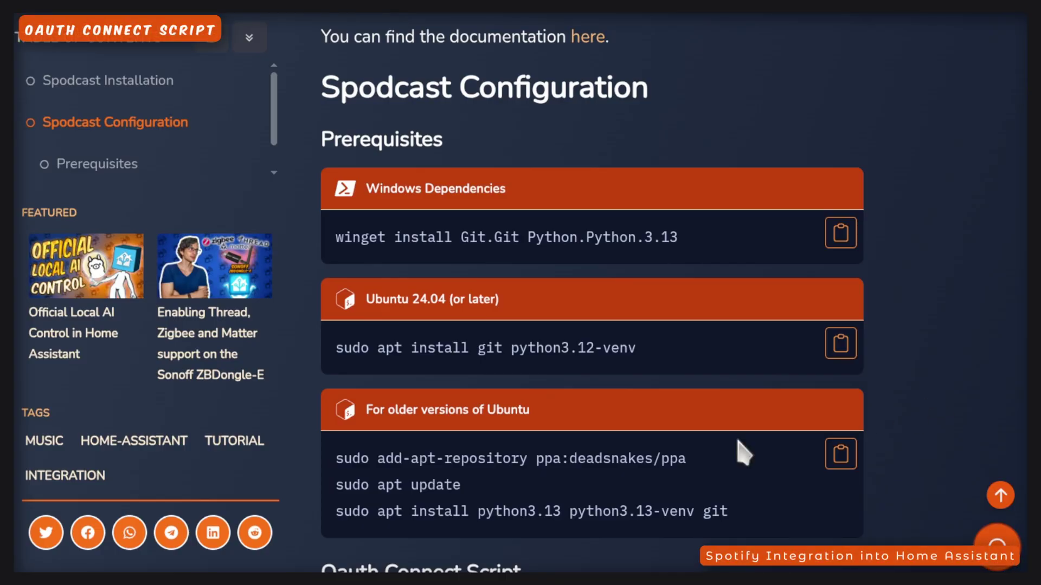
Scroll the Fixt guide down to the Oauth Connect Script section.
scroll(857, 428, "down", 9)
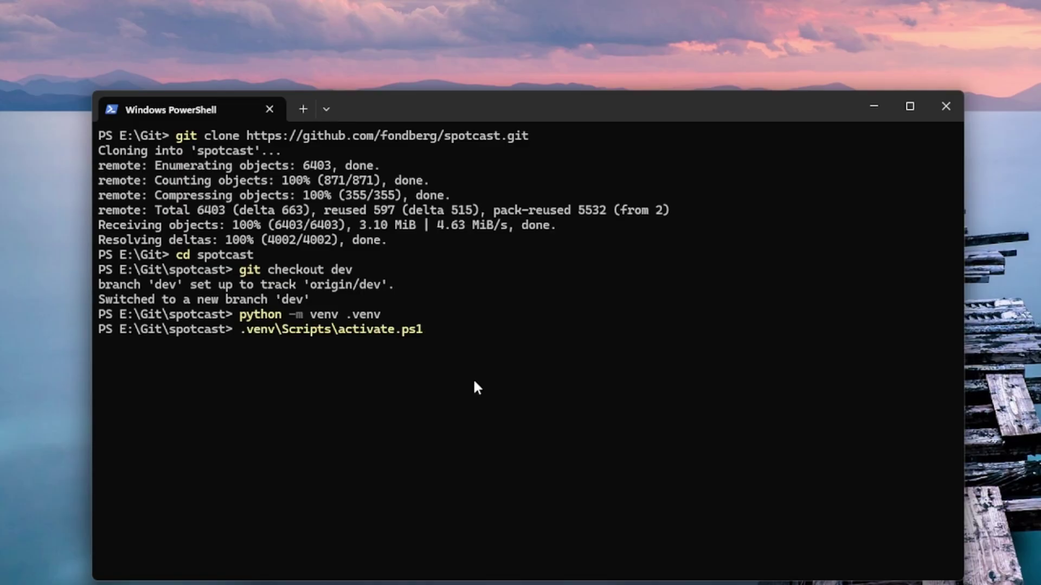
Allow scripts with Set-ExecutionPolicy Unrestricted -Scope Process and activate the .venv environment.
key("Return")
type("Set-ExecutionPolicy Unrestricted -Scope Process")
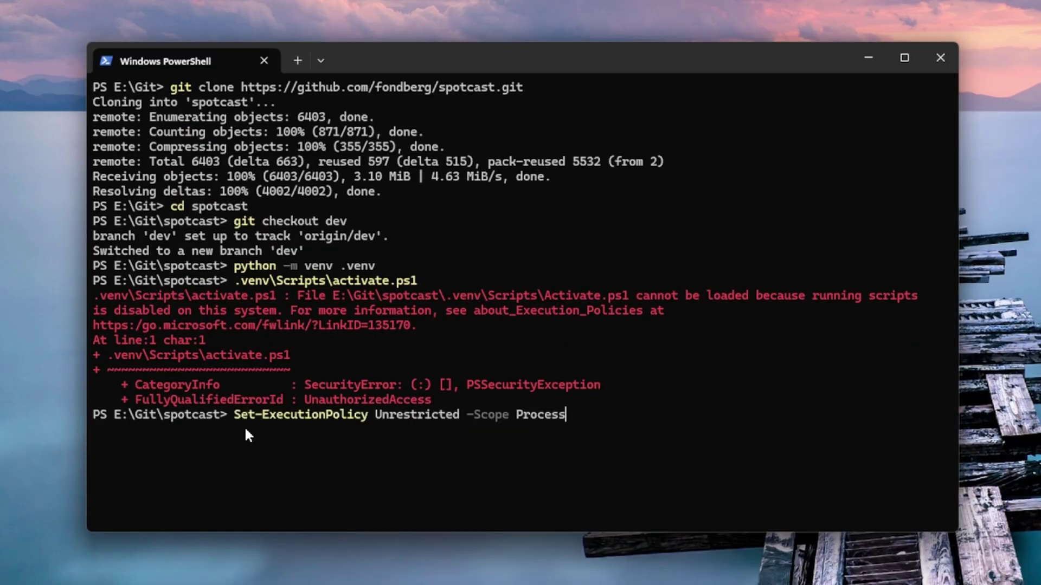
key("Return")
type(".venv\\Scripts\\activate.ps1")
key("Return")
Install requirements-scripts.txt and run scripts/connect_desktop_oauth.py to obtain Spotify access and refresh tokens.
type("pip install -r requirements-scripts.txt")
key("Return")
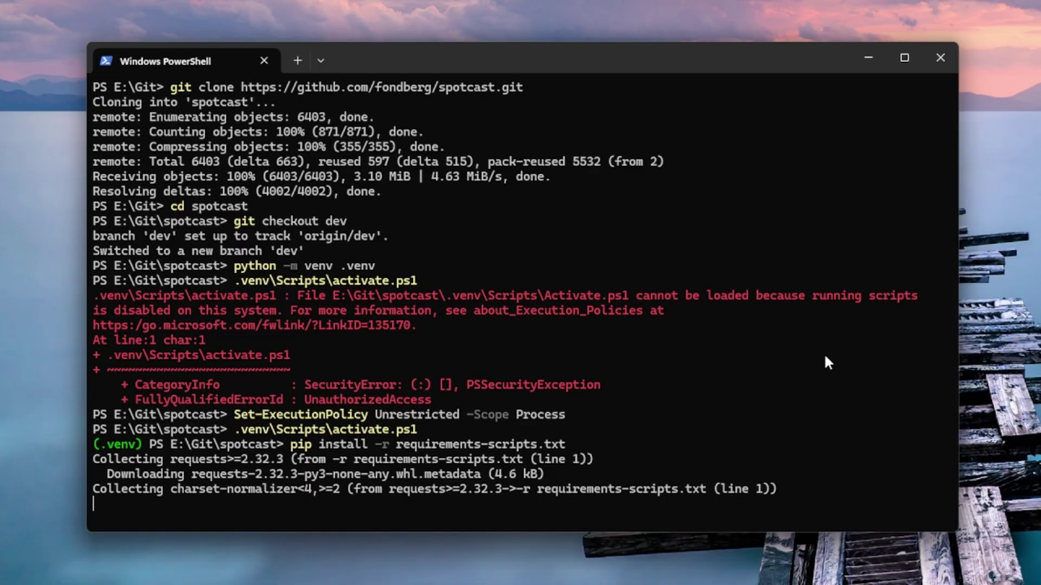
type("python scripts/connect_desktop_oauth.py")
key("Return")
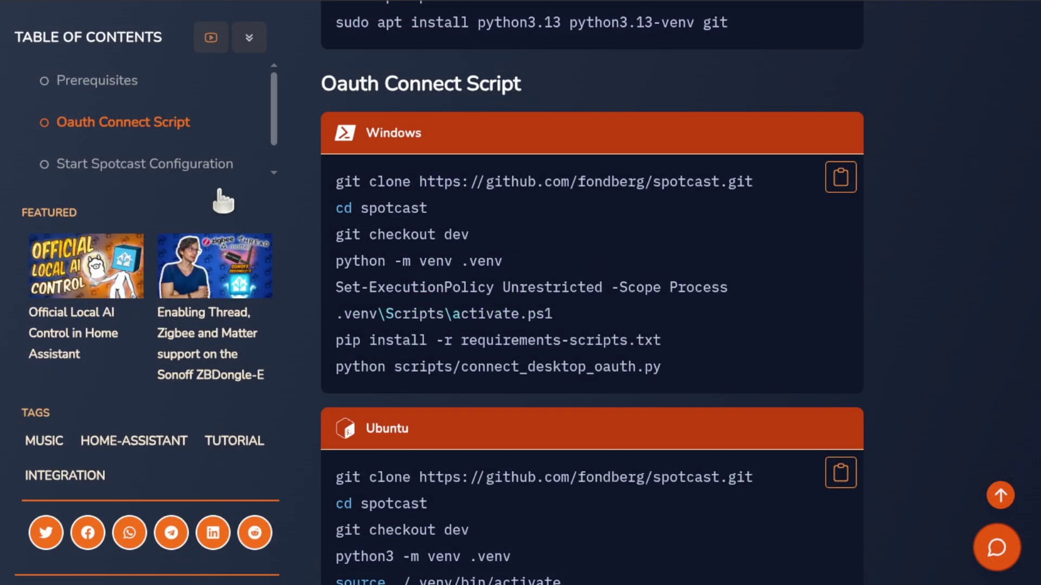
From the guide's Start Spotcast Configuration section, open Spotcast setup in My Home Assistant and confirm it.
mouse_move(223, 162)
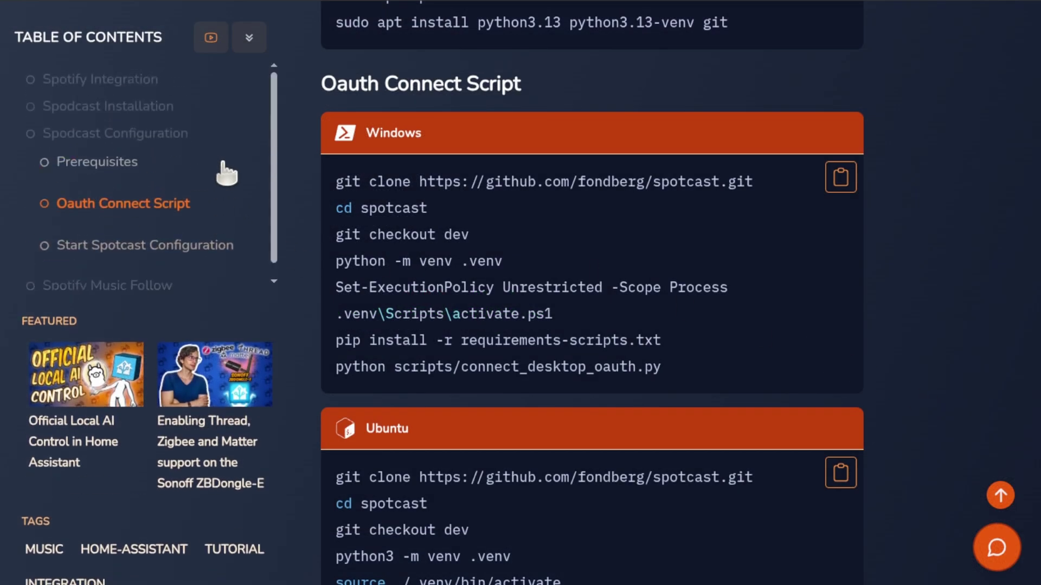
left_click(162, 296)
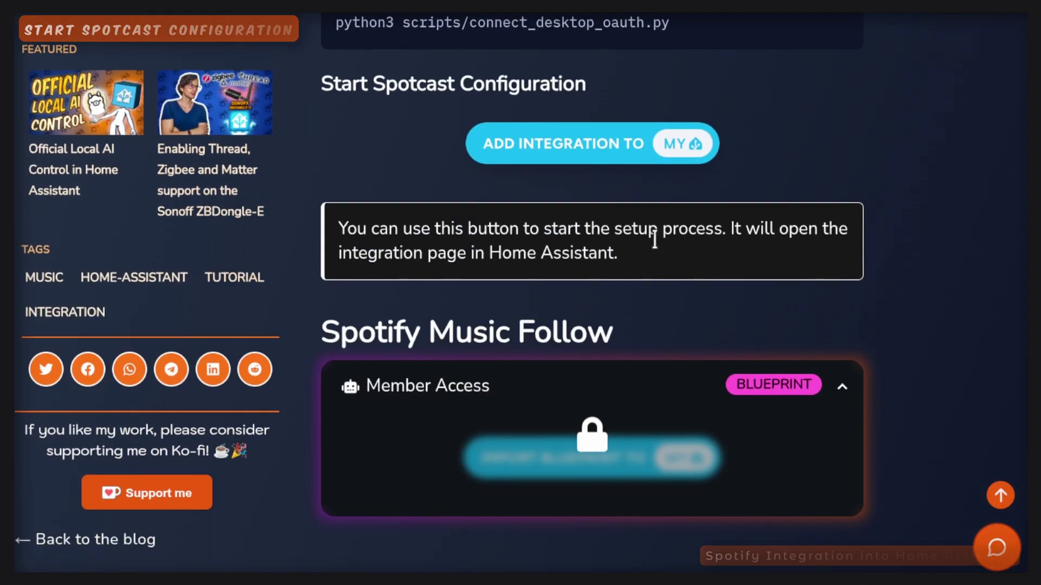
left_click(677, 149)
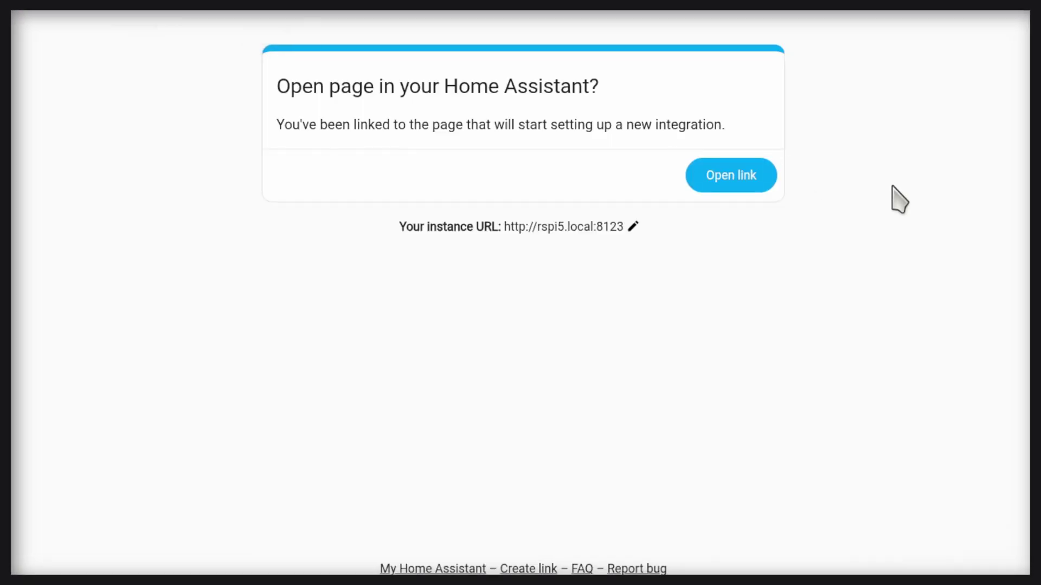
left_click(740, 179)
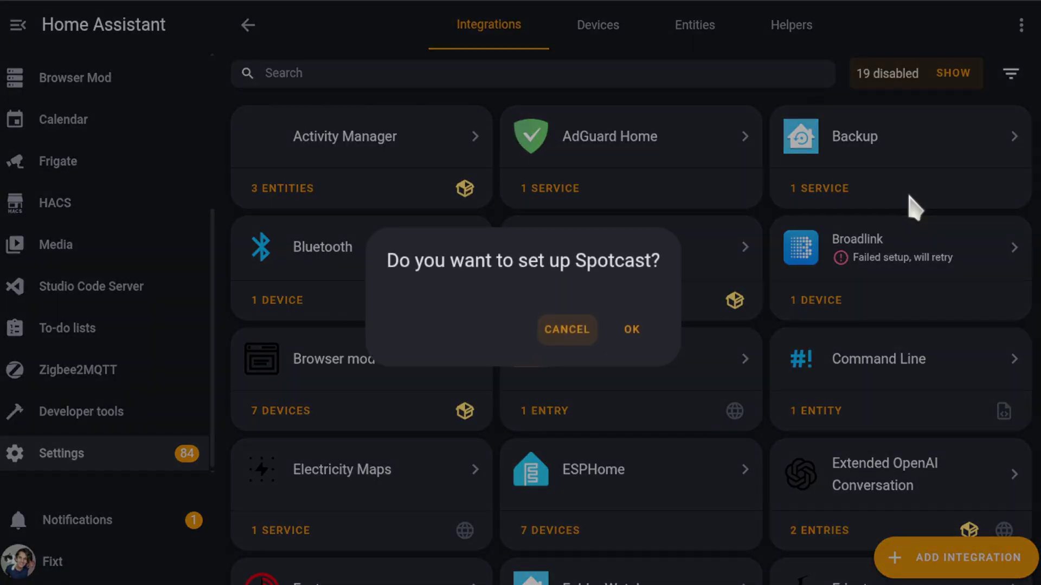
left_click(633, 330)
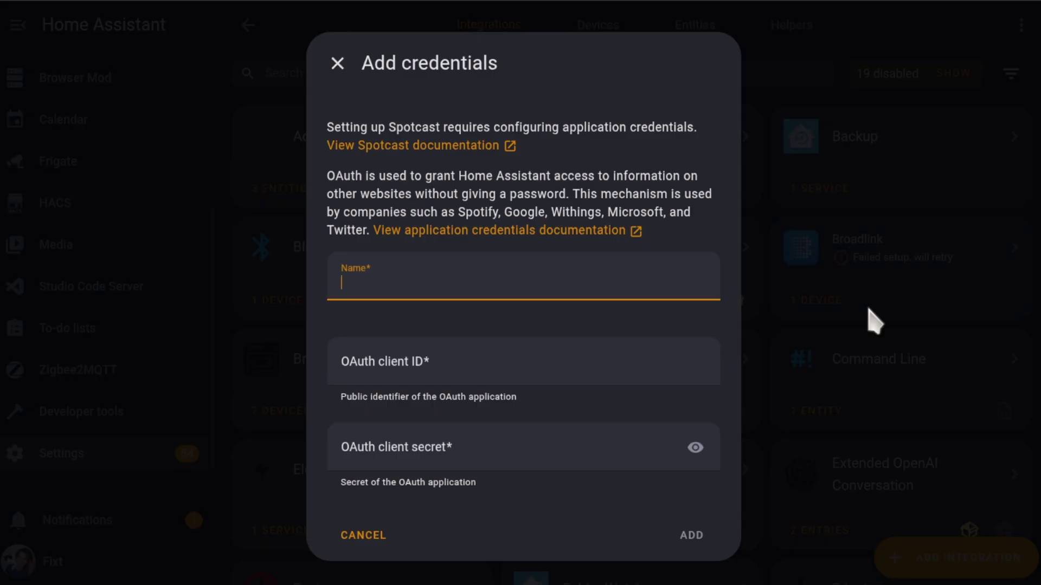
Save application credentials named 'Fixt Spofity' with the pasted OAuth client ID and client secret.
type("Fixt Spofity")
left_click(622, 358)
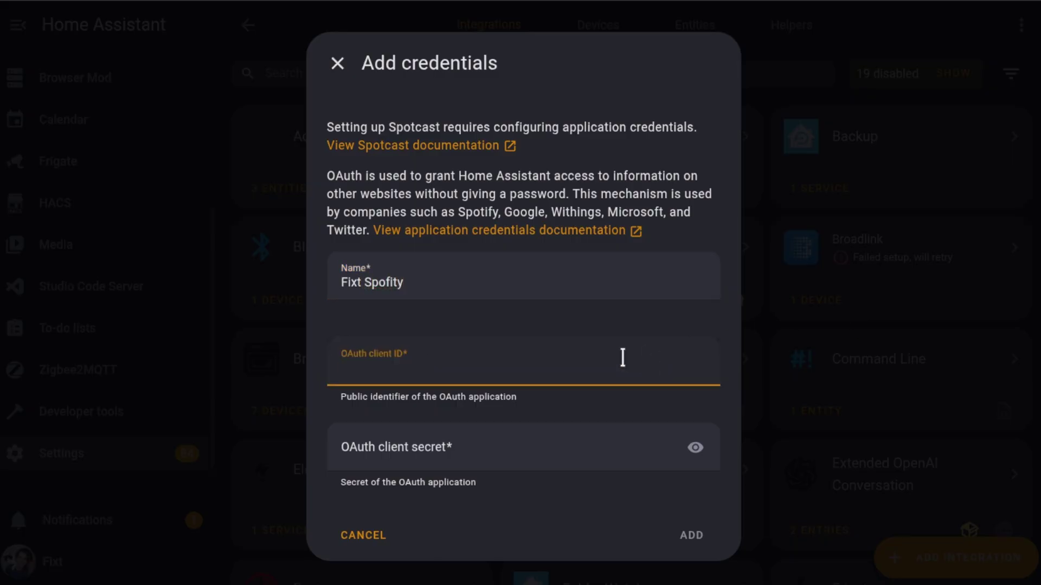
key("ctrl+v")
left_click(449, 443)
key("ctrl+v")
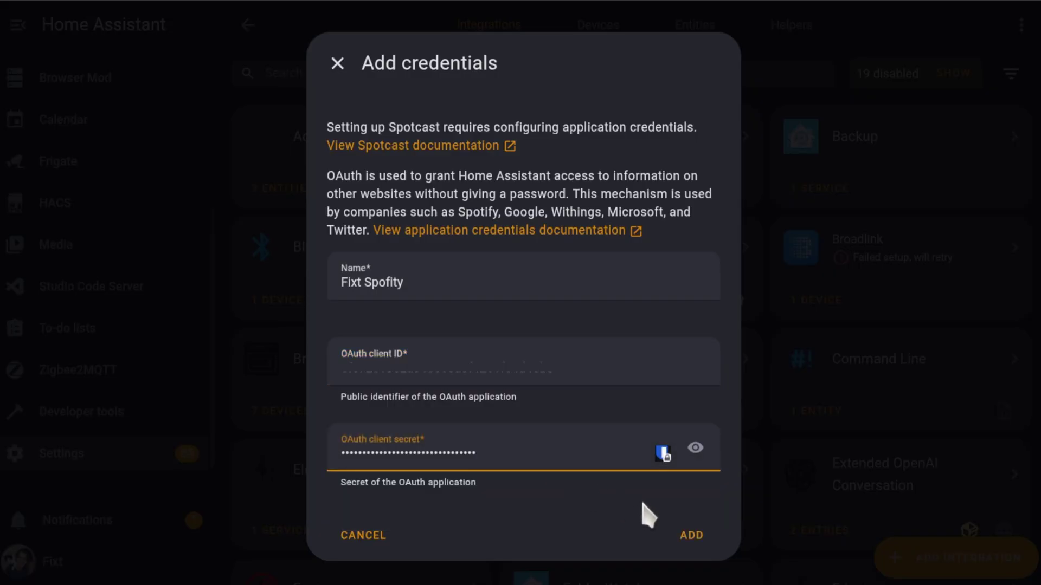
left_click(686, 535)
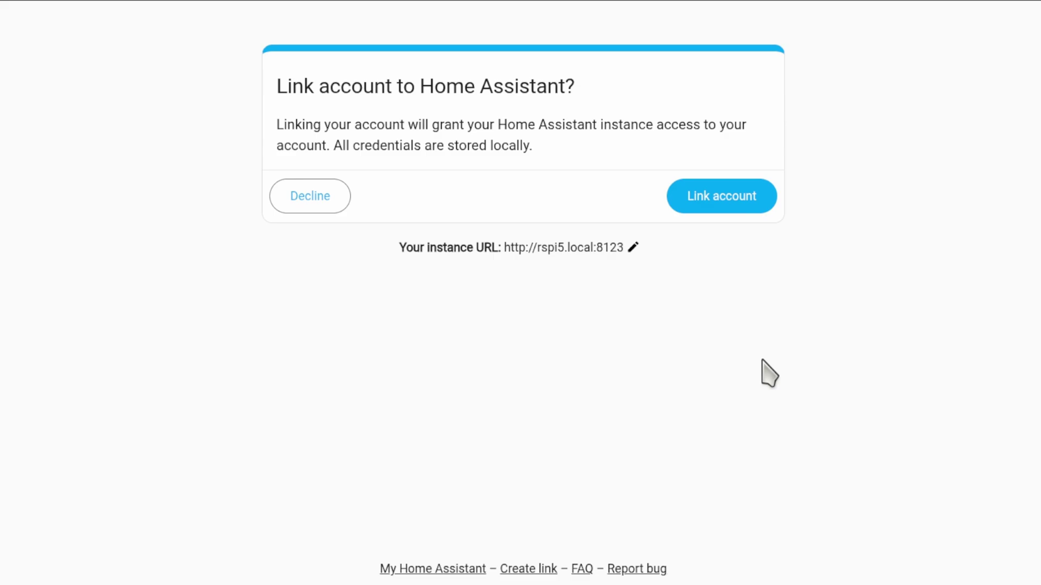
Link the account, paste the access and refresh tokens into the Spotcast dialog, and submit.
left_click(684, 208)
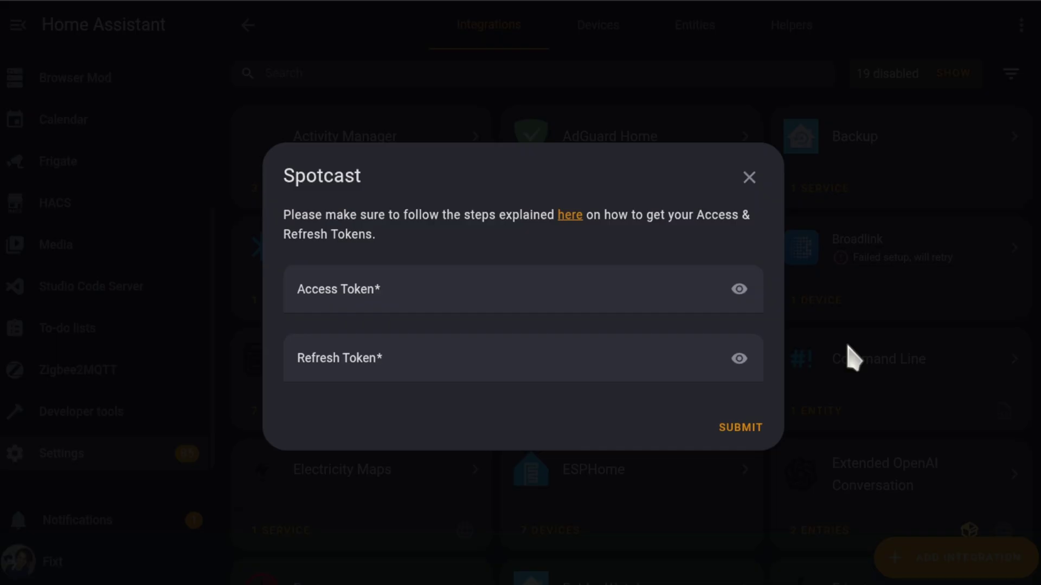
left_click(450, 295)
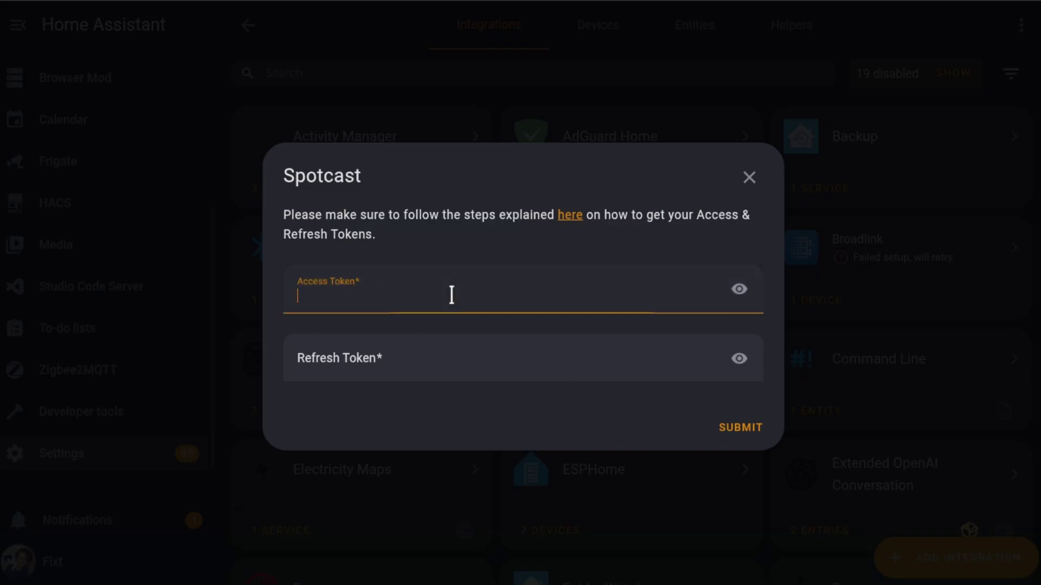
key("ctrl+v")
left_click(435, 350)
key("ctrl+v")
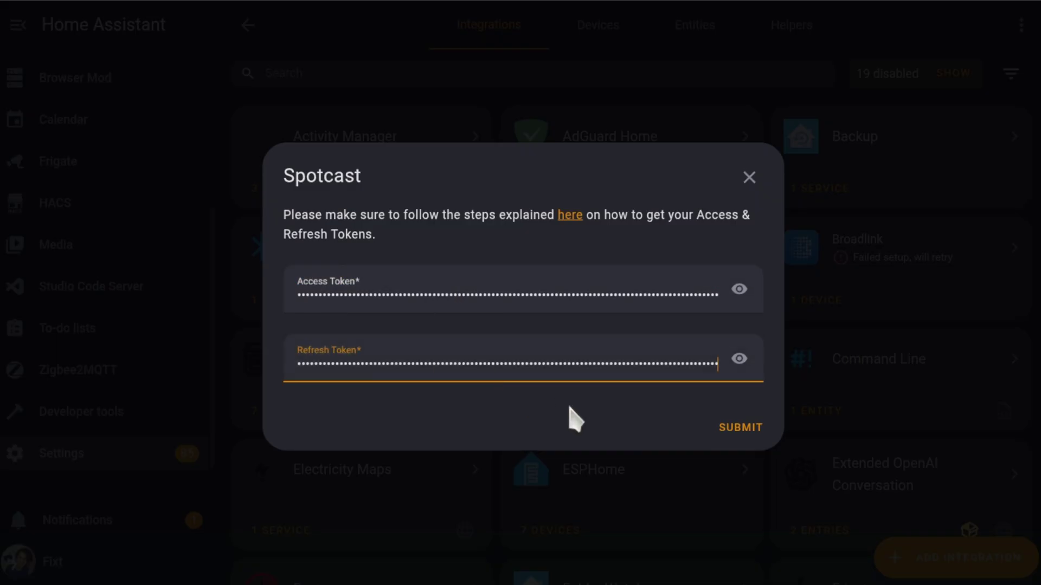
left_click(733, 428)
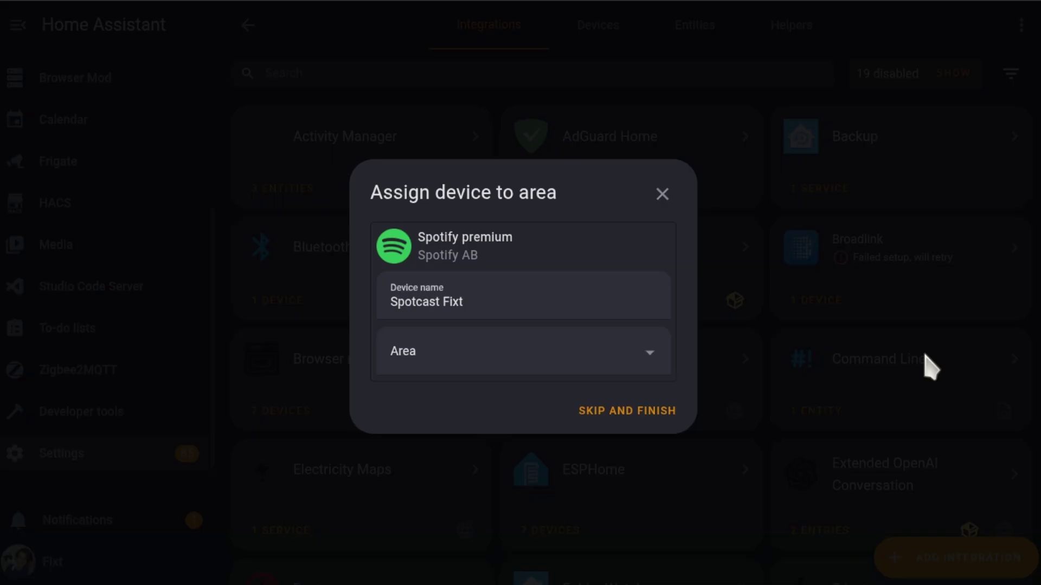
Skip area assignment for the Spotcast Fixt device and finish the setup.
left_click(624, 413)
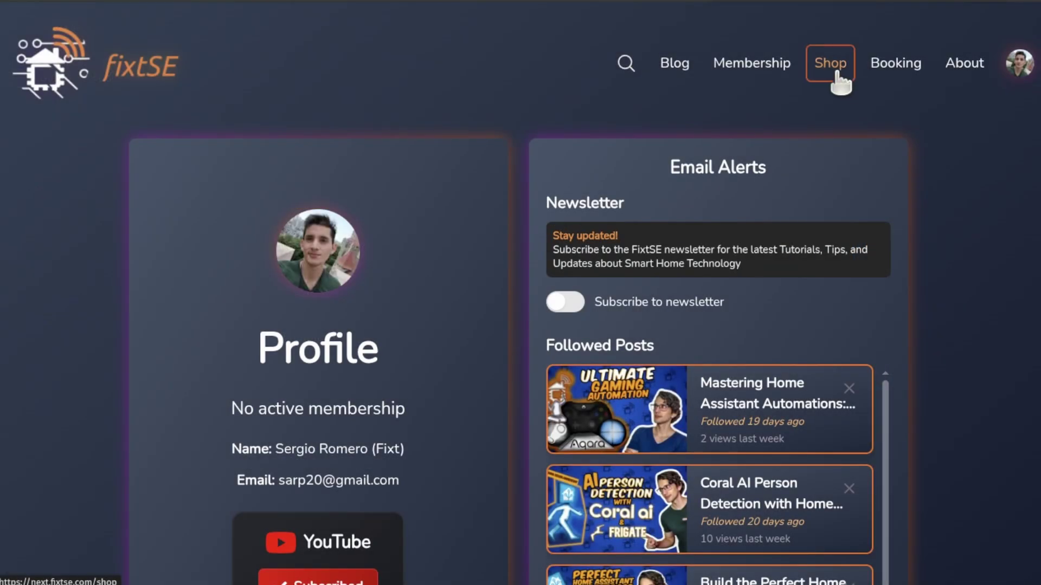
Find Spotify Music Follow among free fixtSE shop items, unlock it, and import it into Home Assistant.
left_click(830, 65)
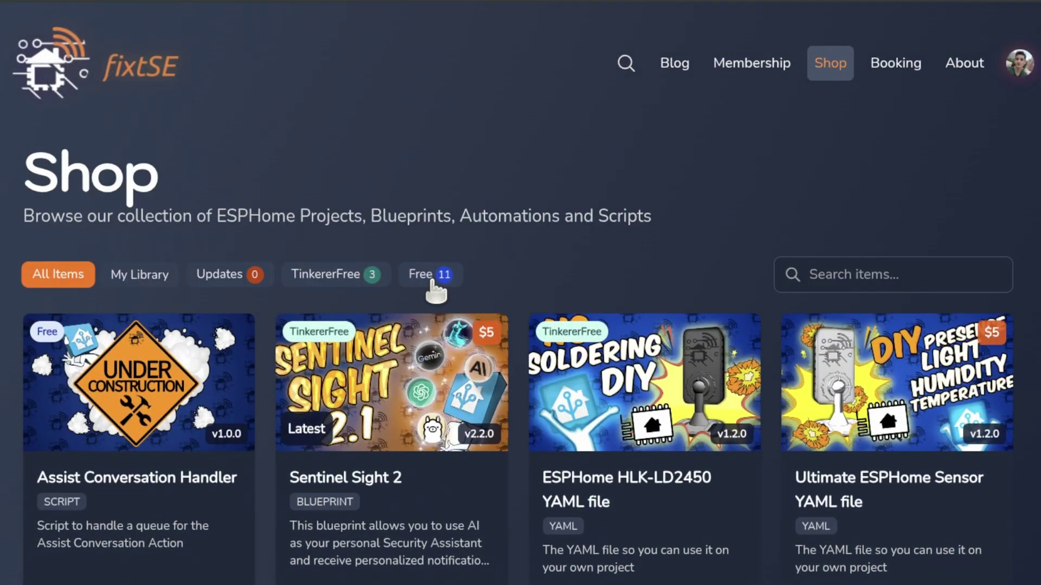
left_click(430, 274)
scroll(864, 170, "down", 4)
scroll(866, 174, "down", 15)
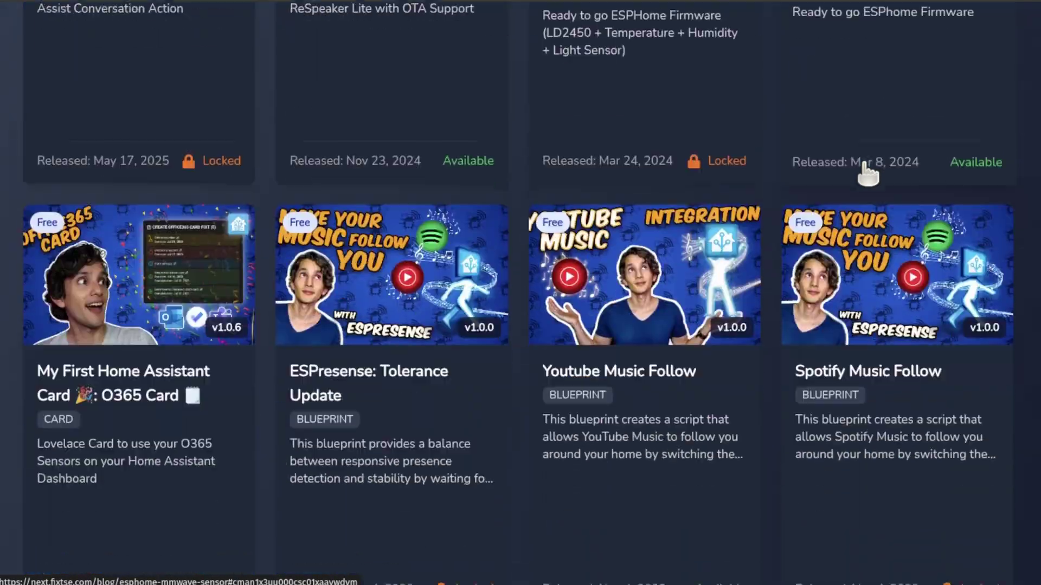
scroll(871, 175, "up", 18)
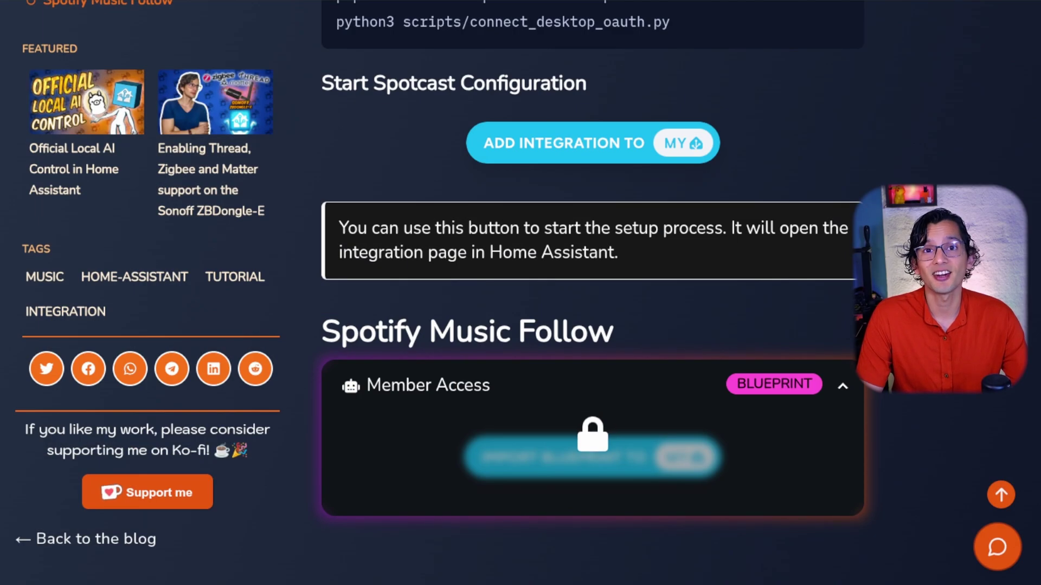
left_click(596, 441)
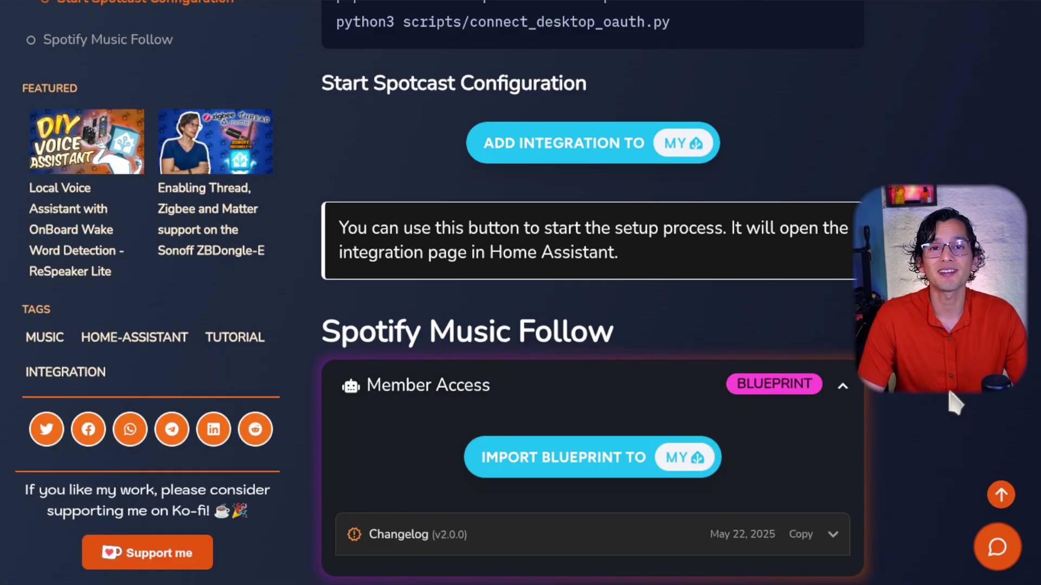
left_click(632, 460)
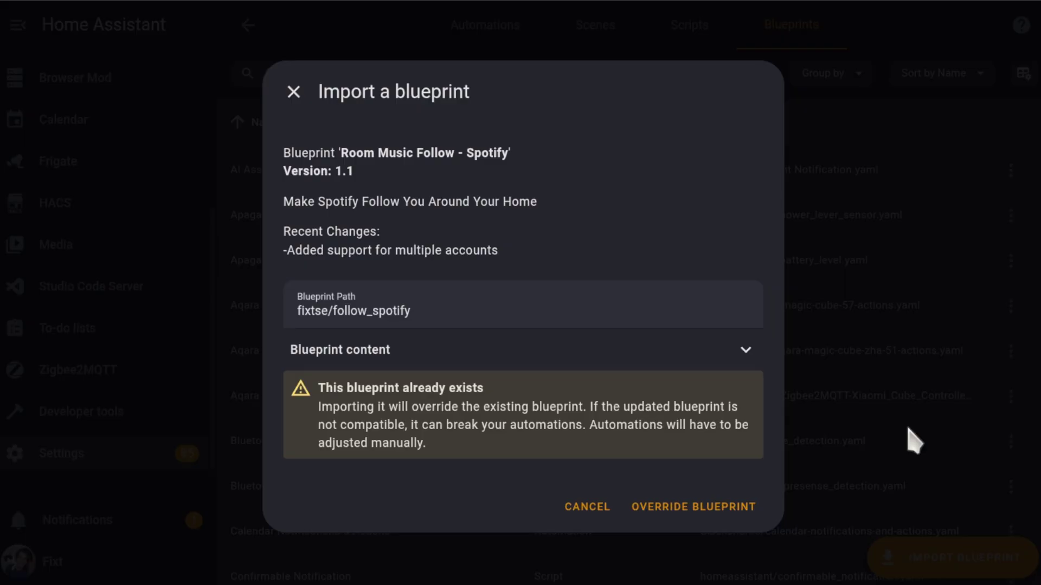
Override the existing blueprint, search blueprints for 'spo', and create a script from Room Music Follow - Spotify.
left_click(759, 496)
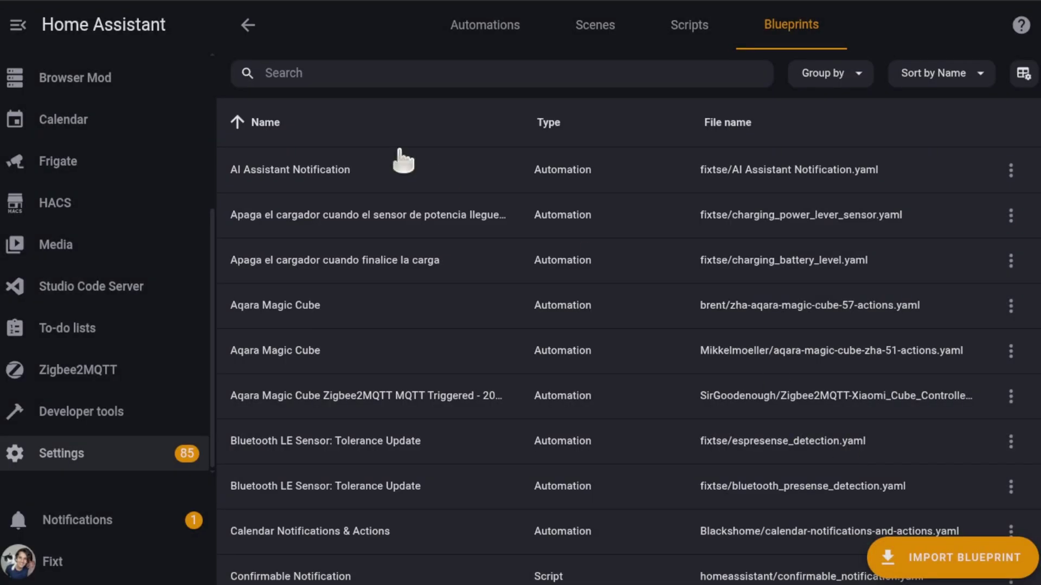
left_click(326, 76)
type("spo")
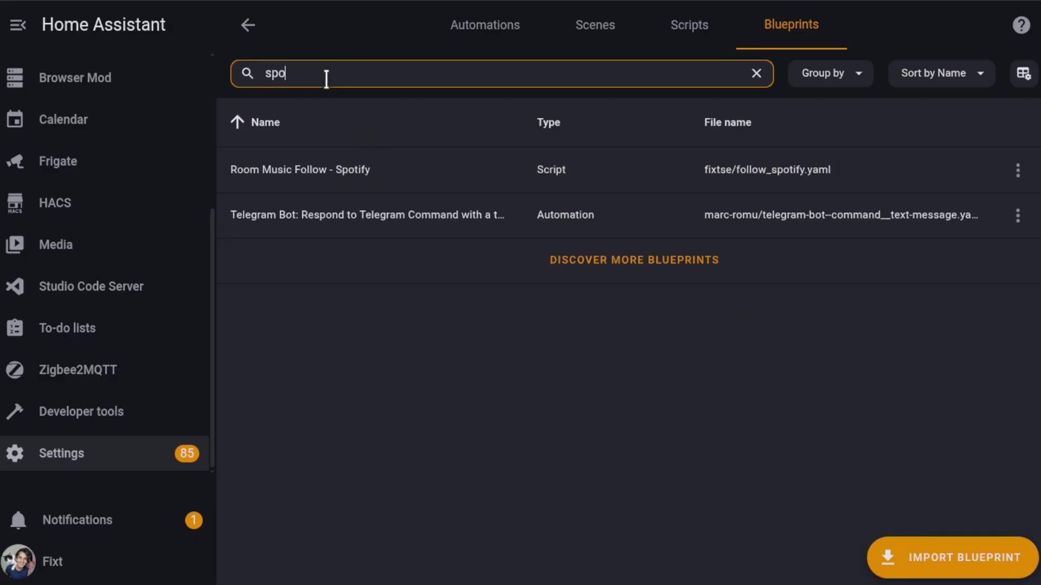
left_click(317, 171)
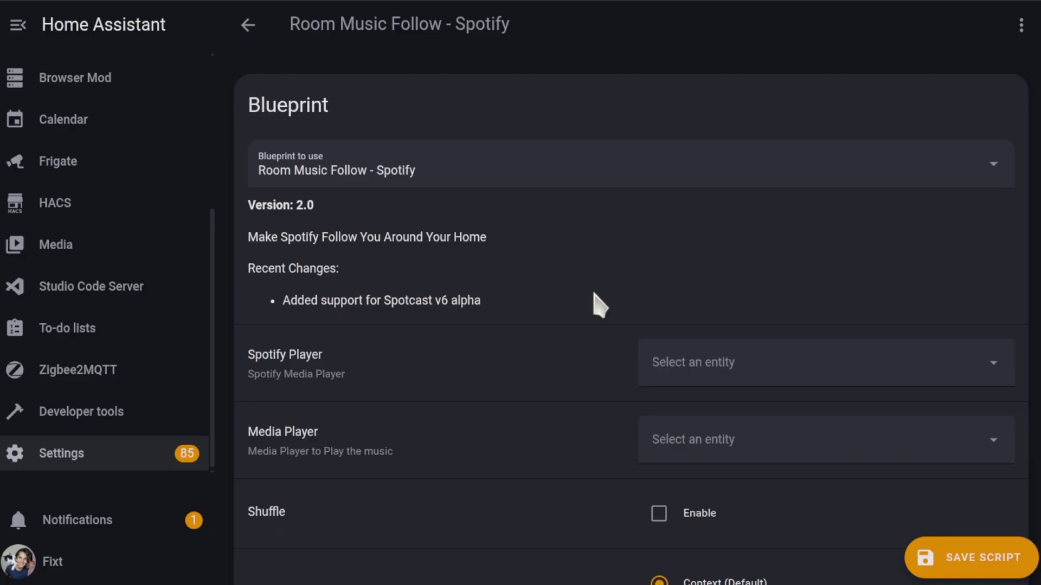
Choose the Spotify account player, search 'livin' to pick Living Room as media player, and select repeat Off.
left_click(770, 369)
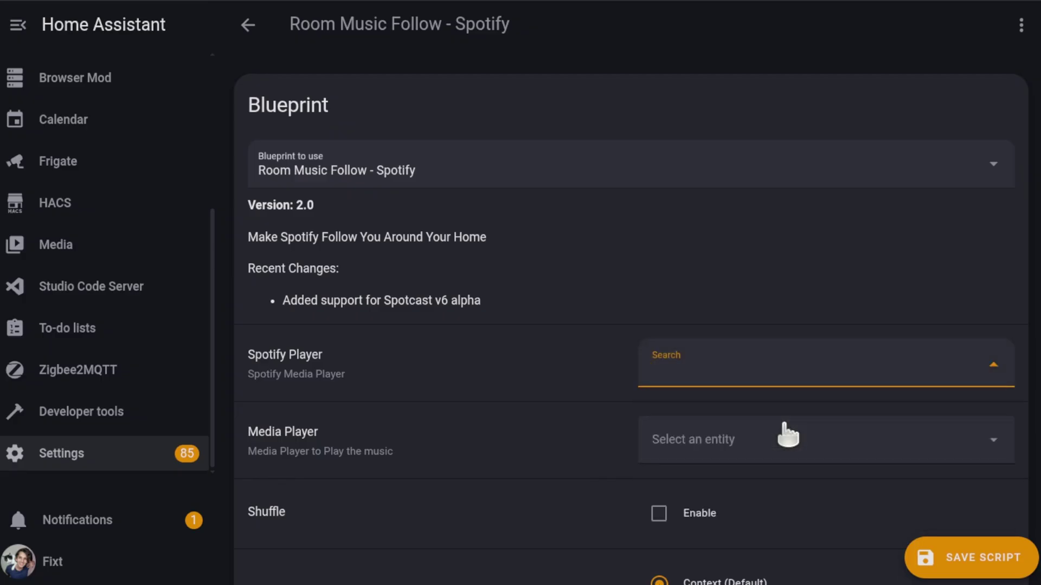
left_click(787, 436)
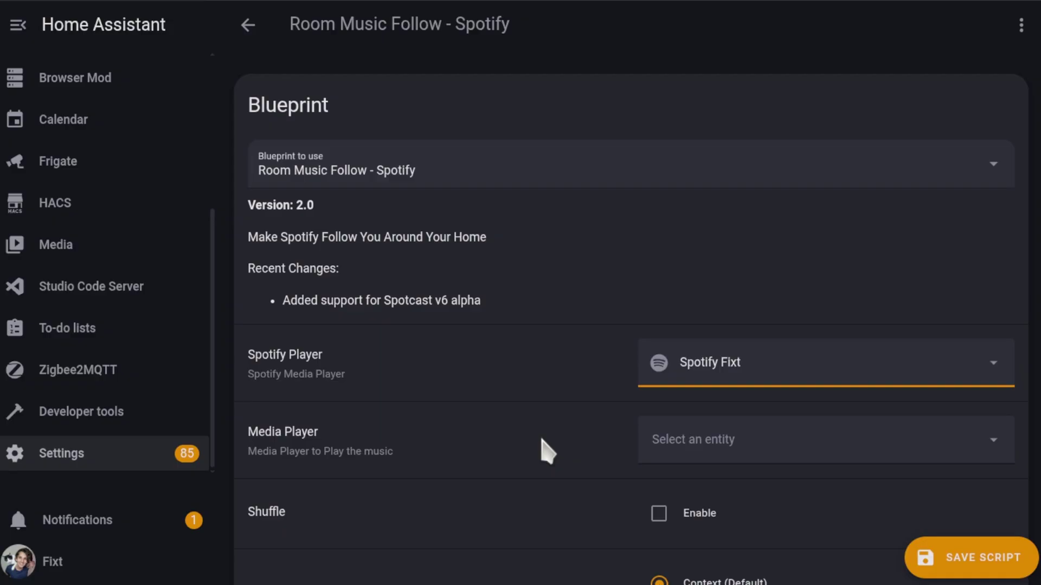
left_click(696, 440)
type("livin")
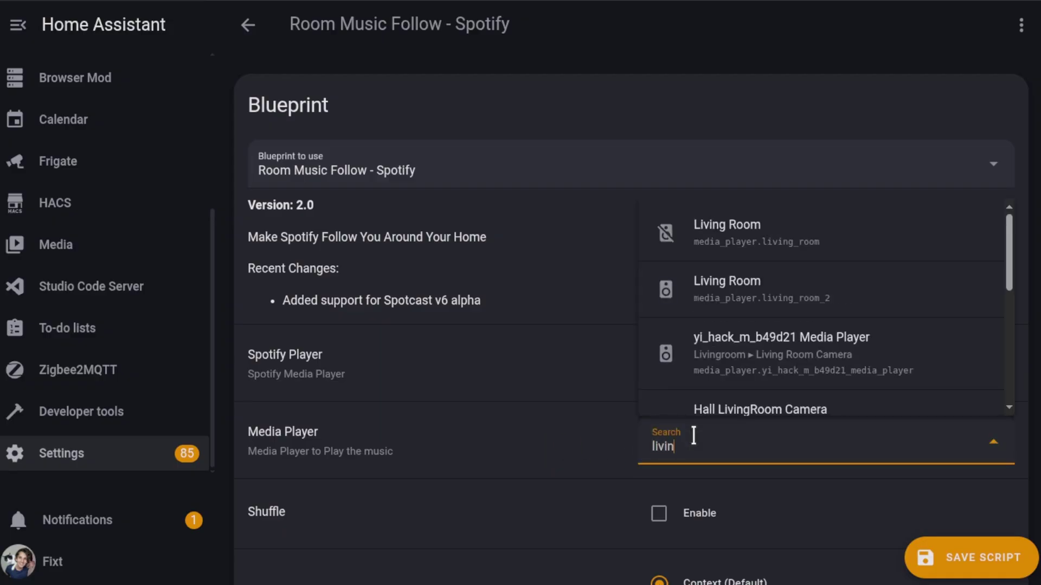
left_click(797, 245)
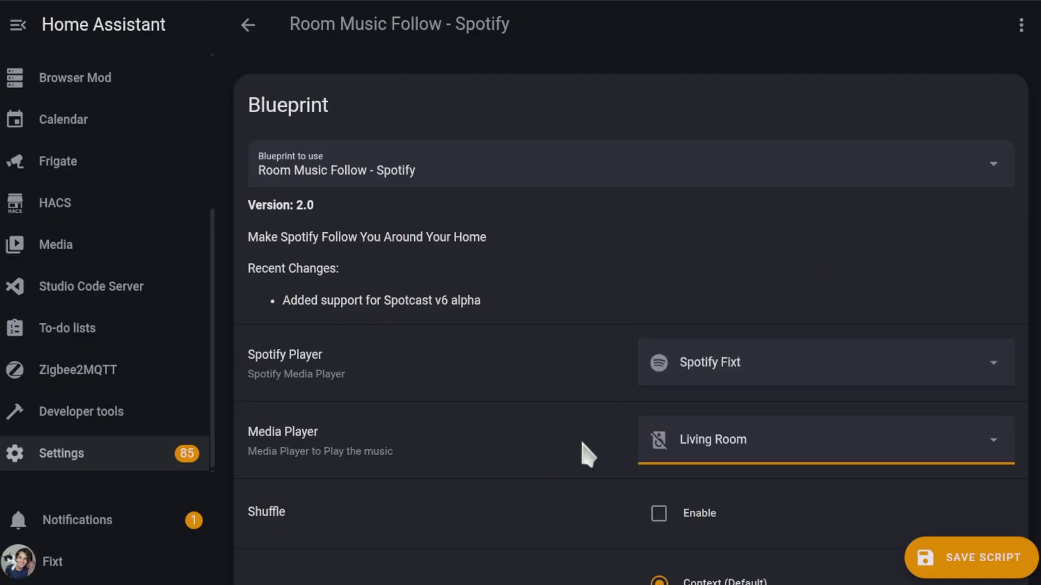
scroll(587, 454, "down", 7)
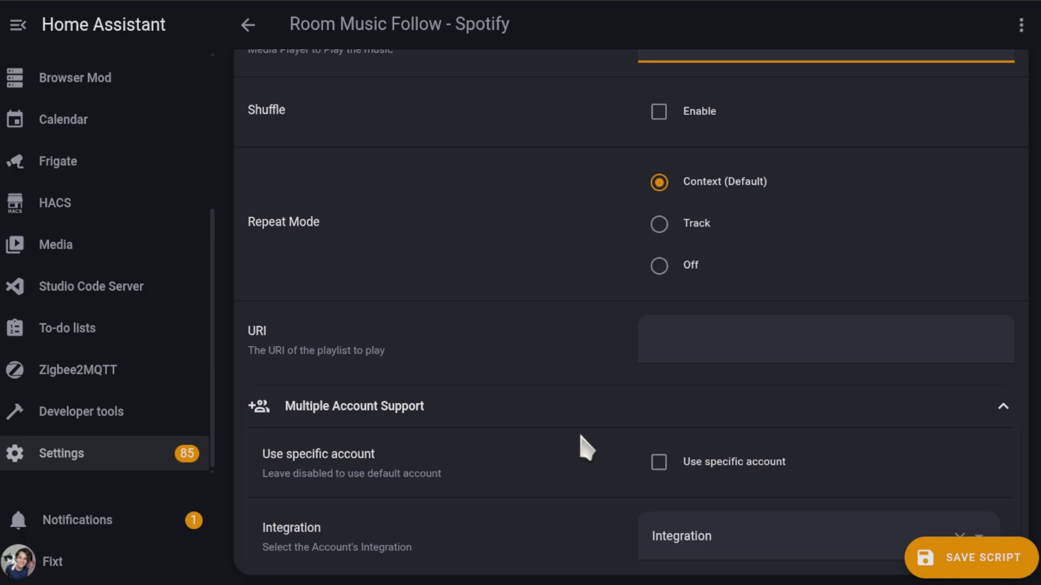
left_click(657, 265)
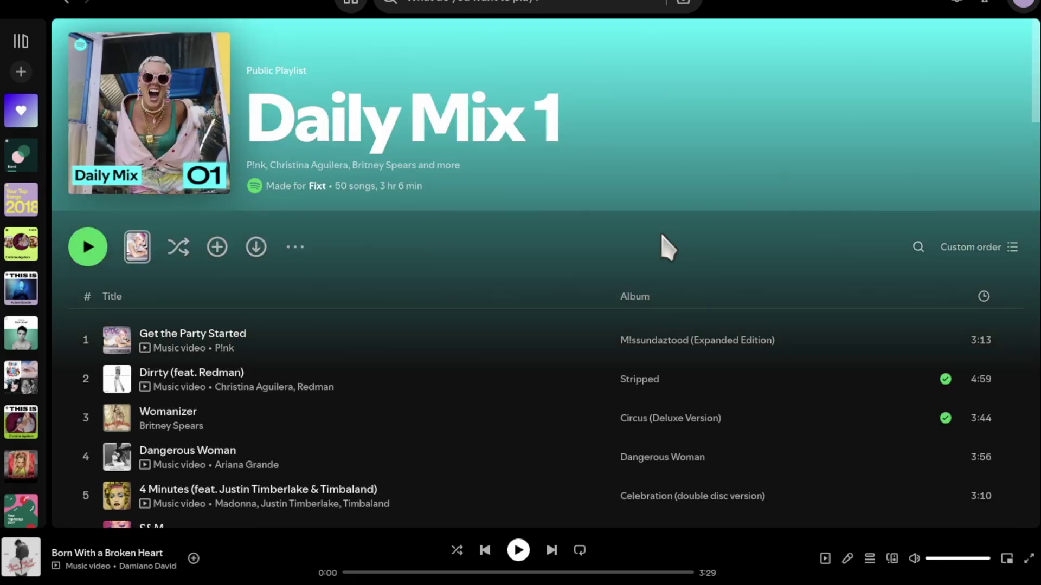
Copy the Daily Mix 1 playlist's Spotify URI from its Share menu and return to Home Assistant.
left_click(297, 248)
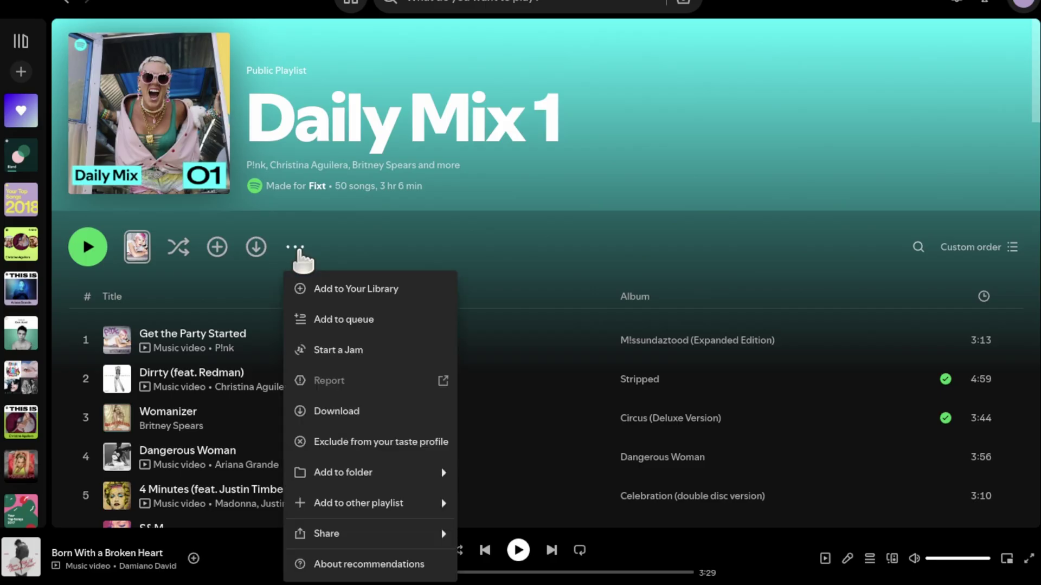
mouse_move(361, 497)
mouse_move(409, 539)
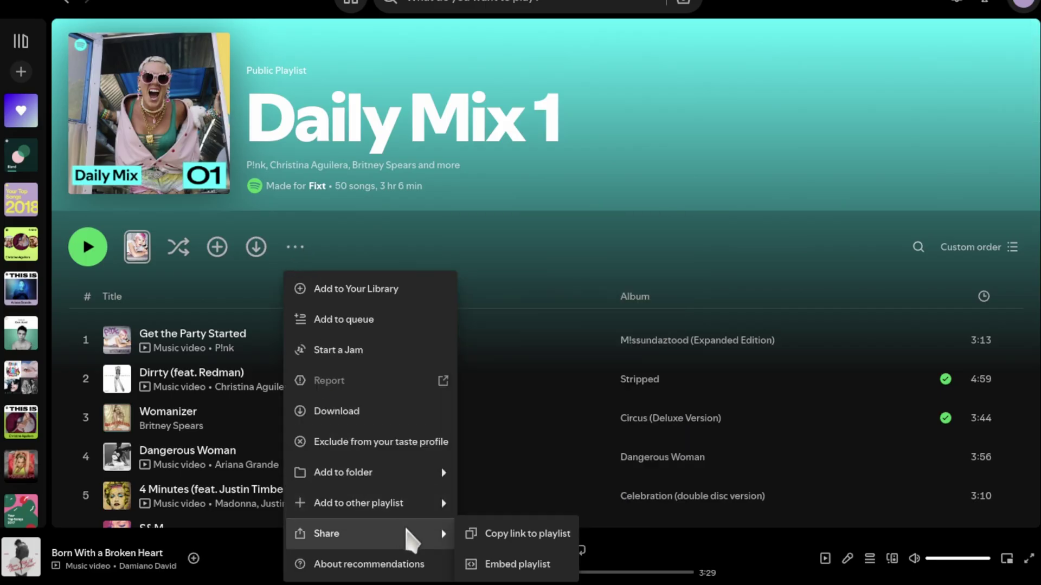
key("ctrl")
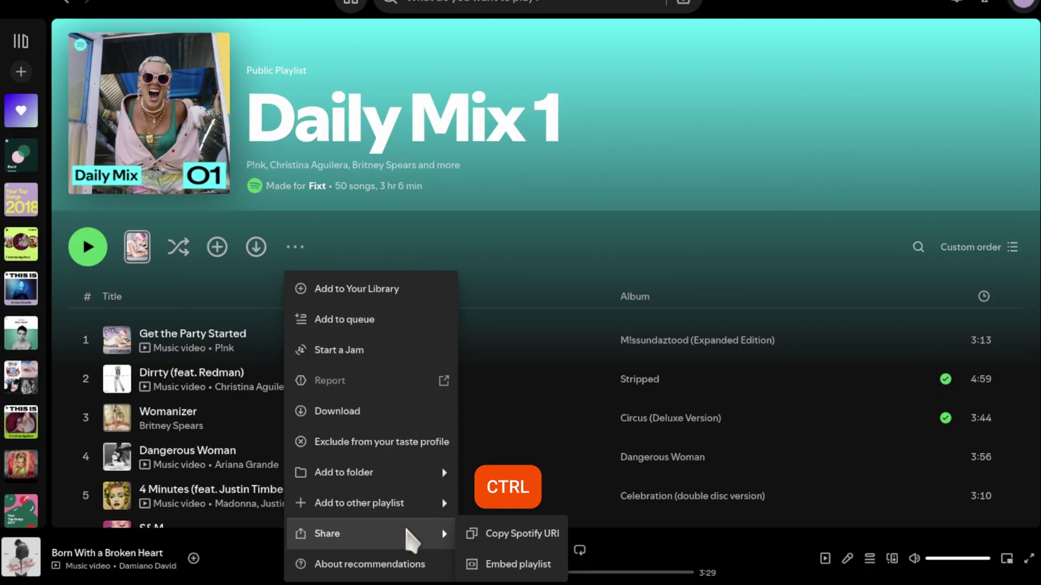
left_click(503, 532)
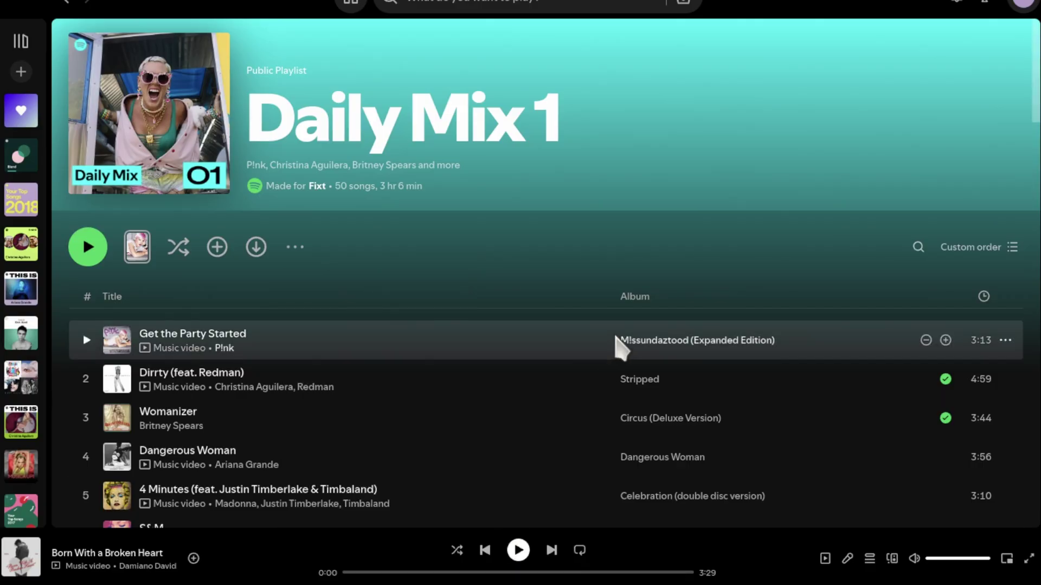
key("alt+Tab")
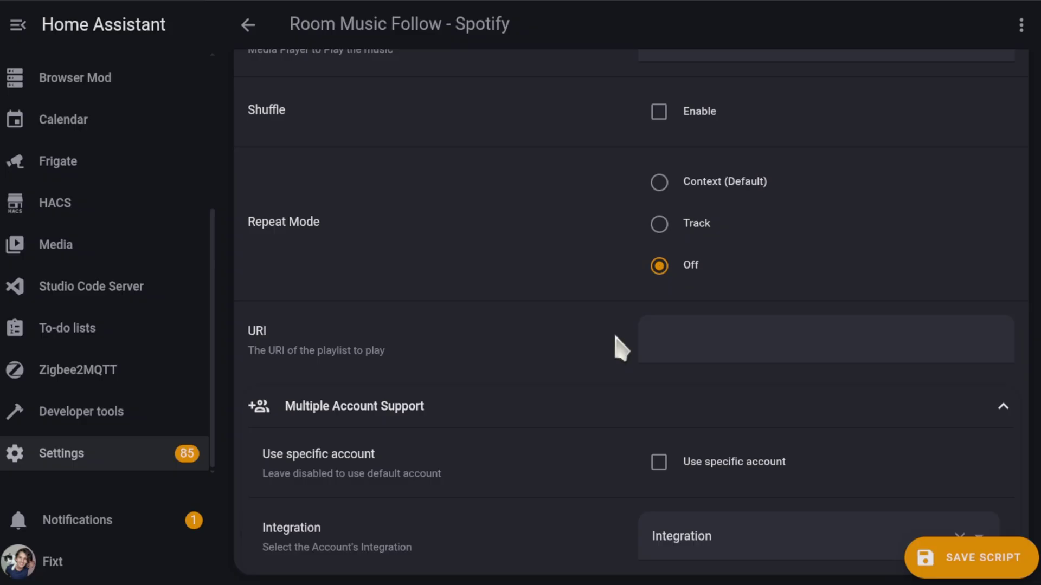
Paste the copied Daily Mix 1 Spotify URI into the script's playlist URI field.
left_click(697, 332)
key("ctrl+v")
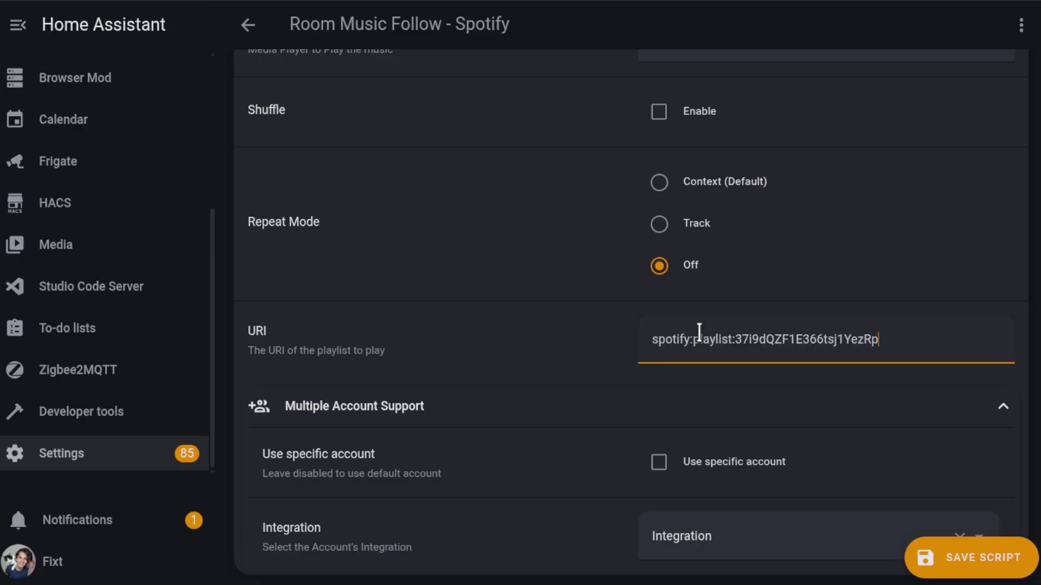
key("Tab")
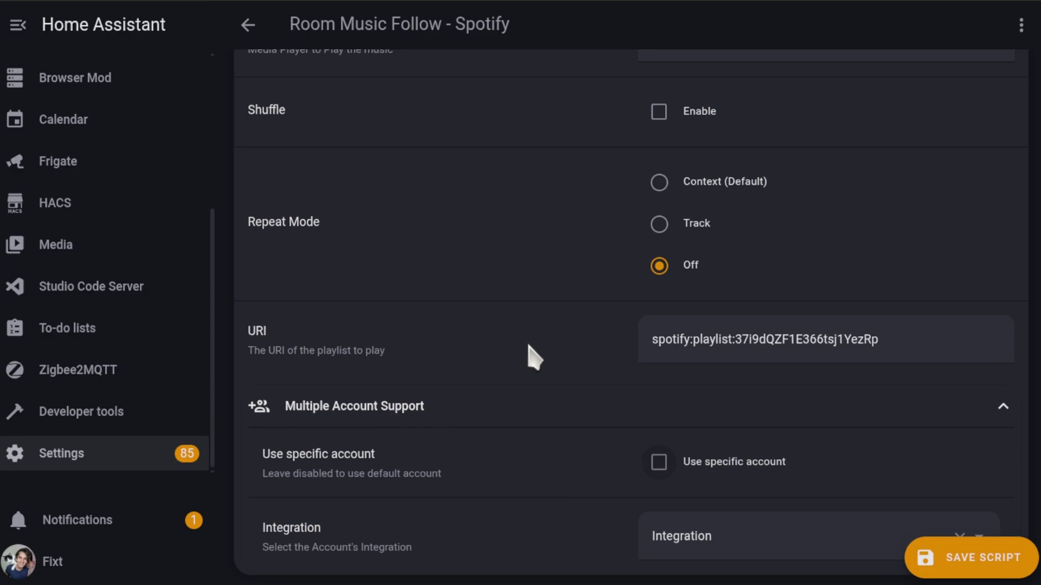
Enable Use specific account with the Spotcast integration and save the script.
left_click(659, 462)
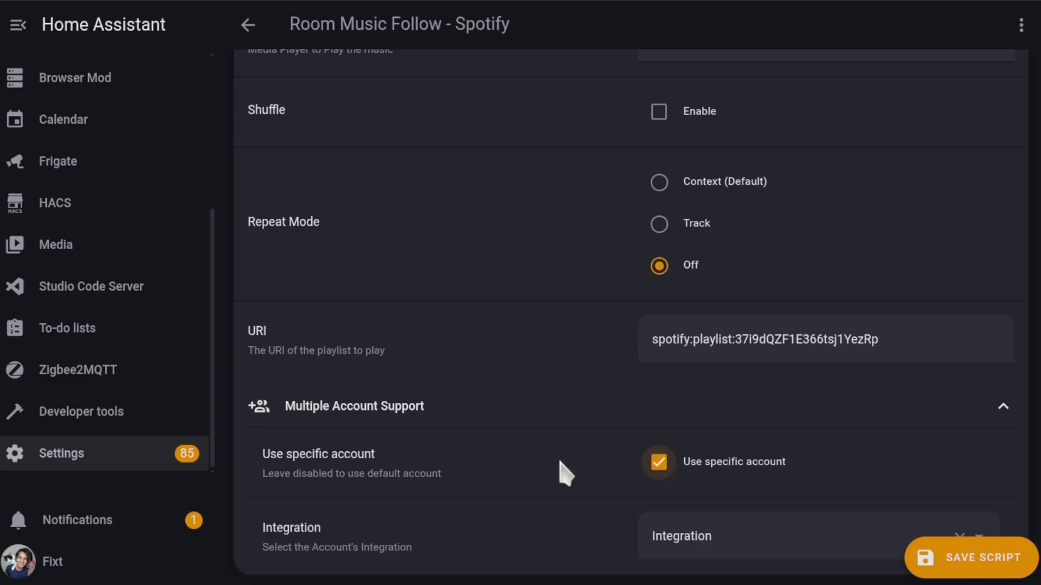
left_click(691, 534)
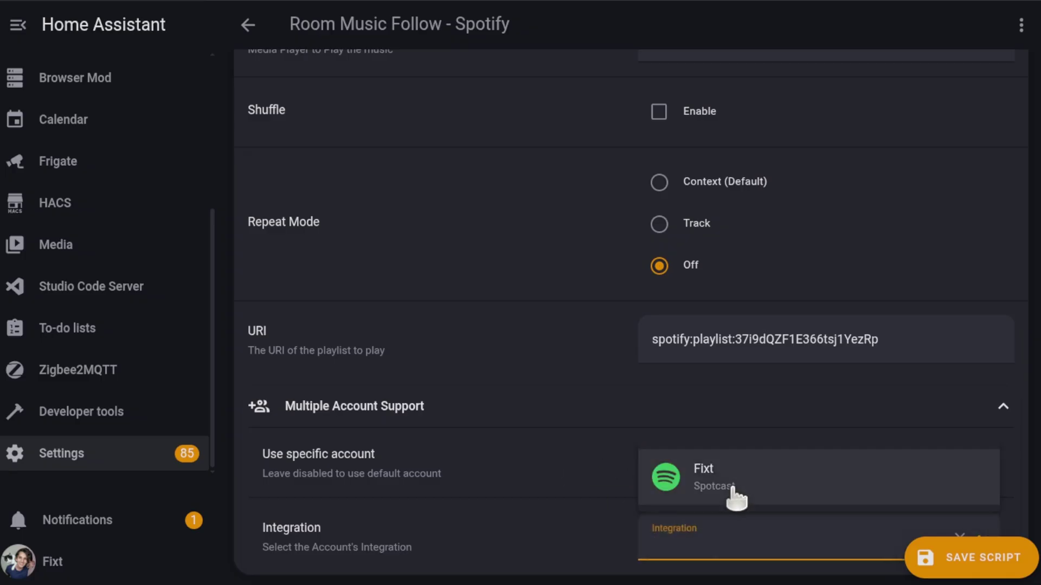
left_click(737, 492)
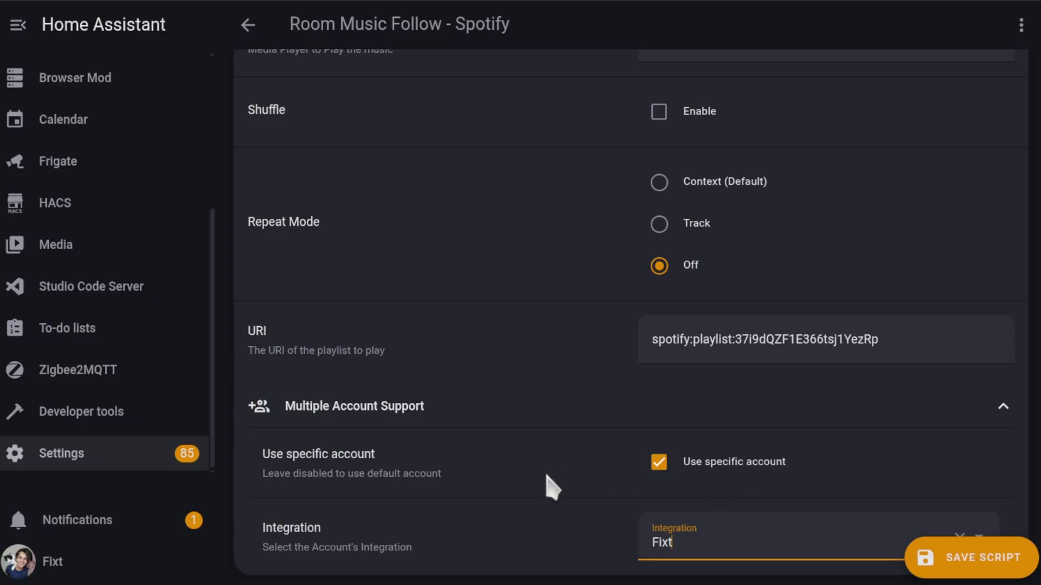
left_click(966, 557)
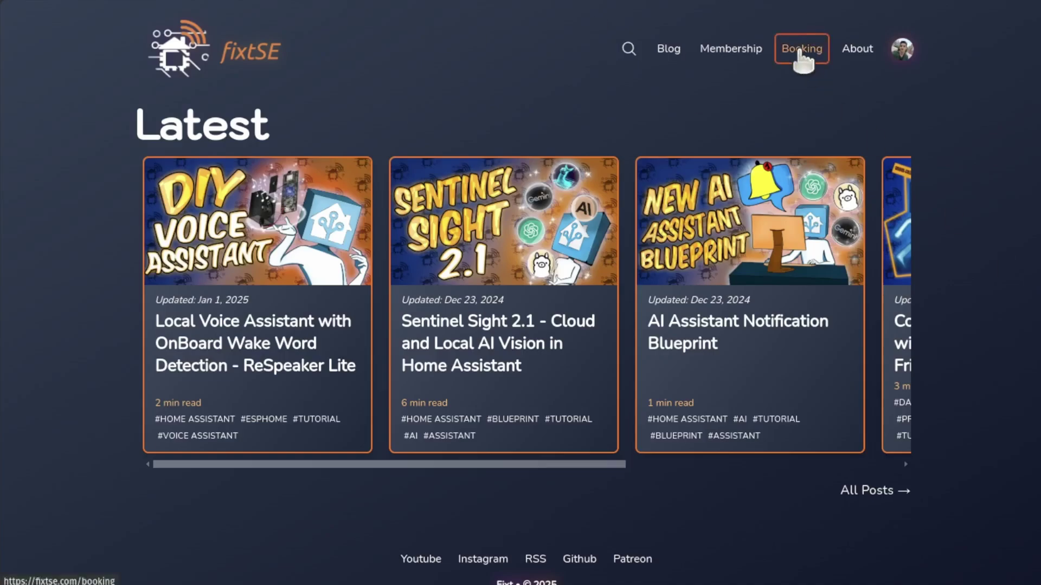
left_click(804, 52)
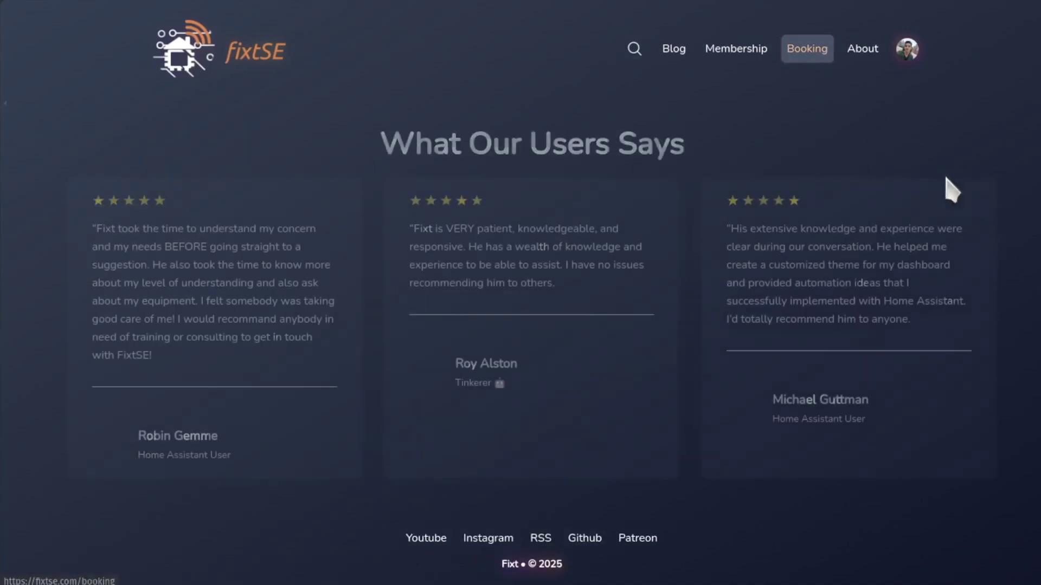